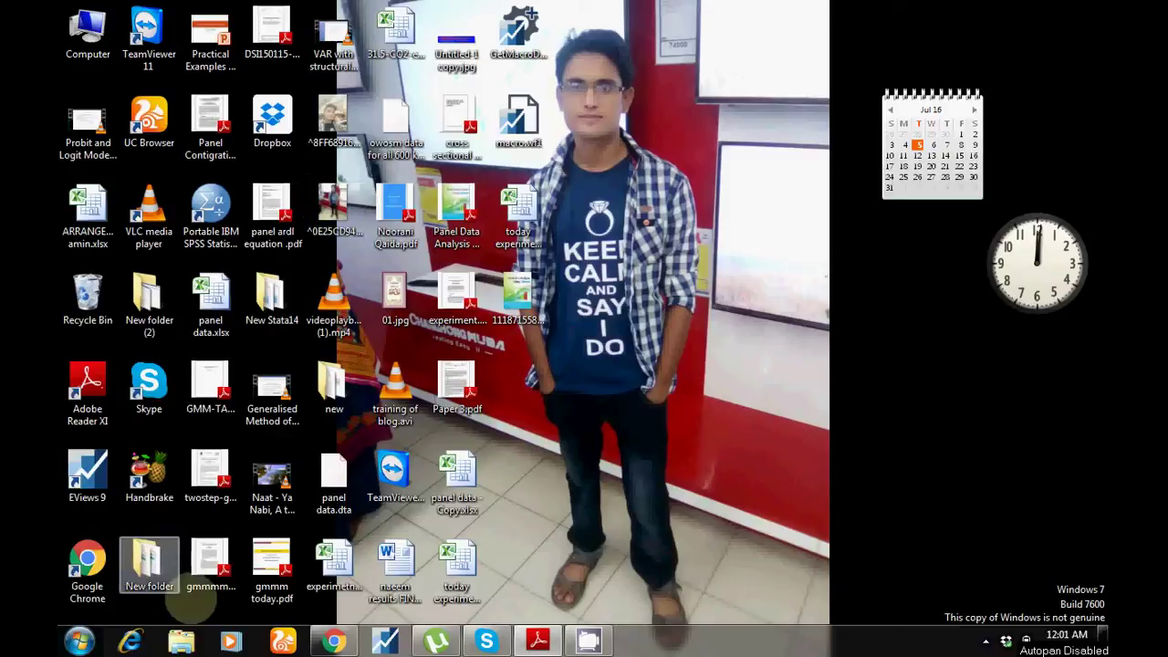
Restore the 'linear interpolation.pdf' Adobe Reader window from the taskbar.
{"action": "left_click", "coordinate": [537, 642]}
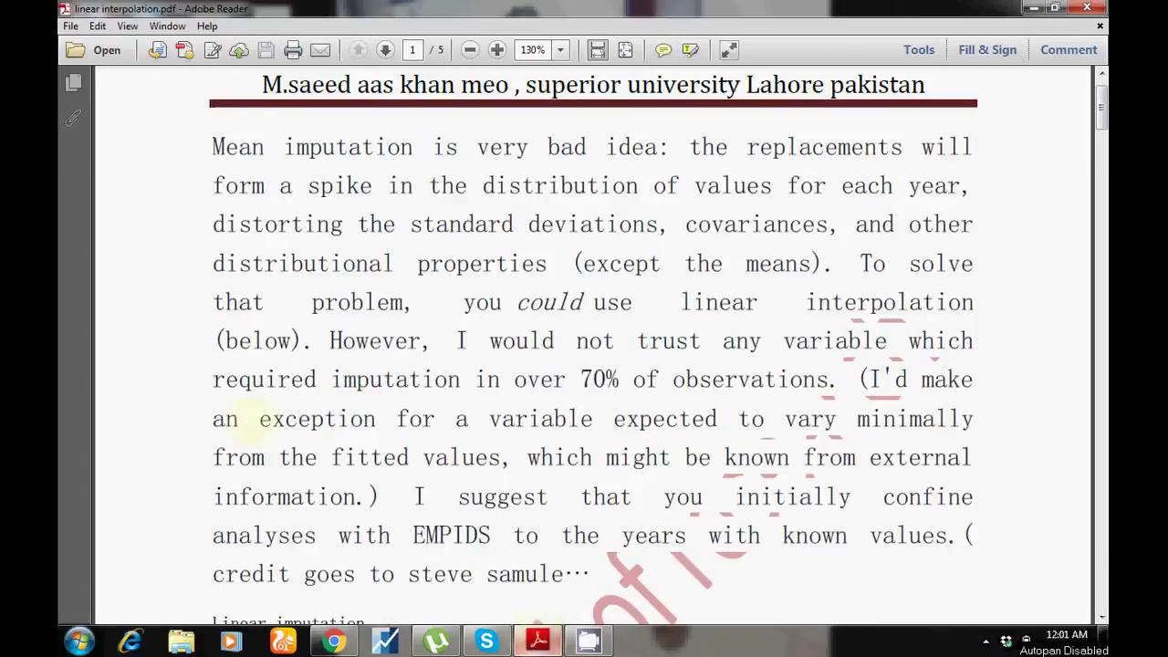
{"action": "left_click_drag", "start_coordinate": [211, 149], "coordinate": [564, 573]}
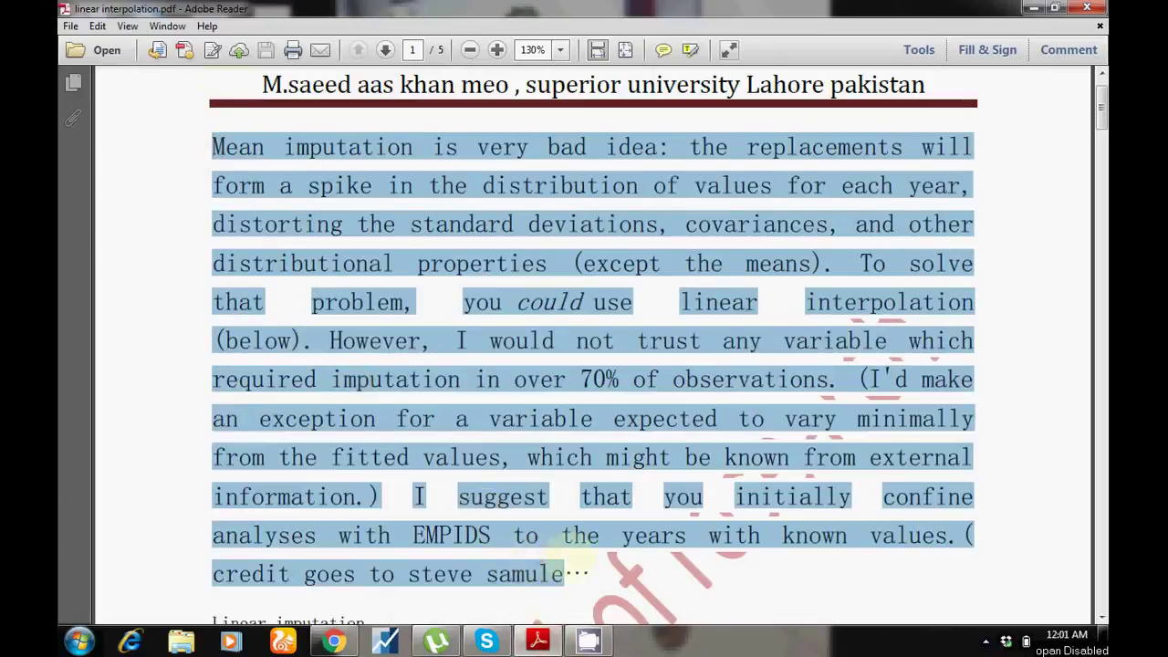
{"action": "left_click", "coordinate": [566, 558]}
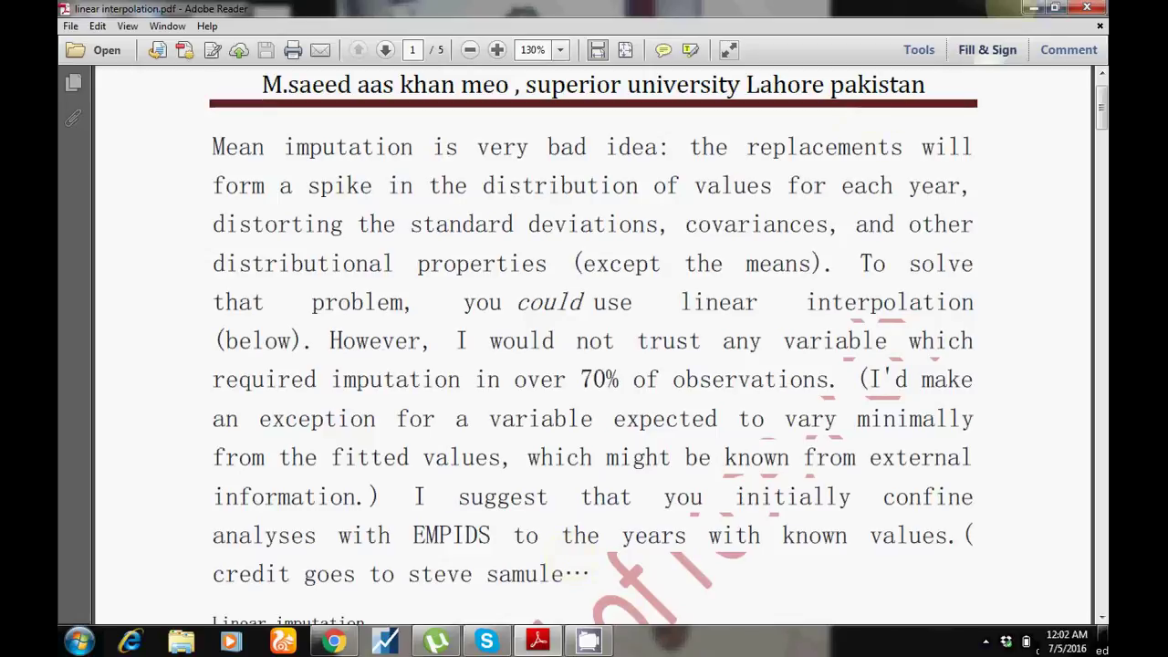
Minimize Reader and launch Stata/MP 14.0 via StataMP.exe in the New Stata14 folder.
{"action": "left_click", "coordinate": [1033, 7]}
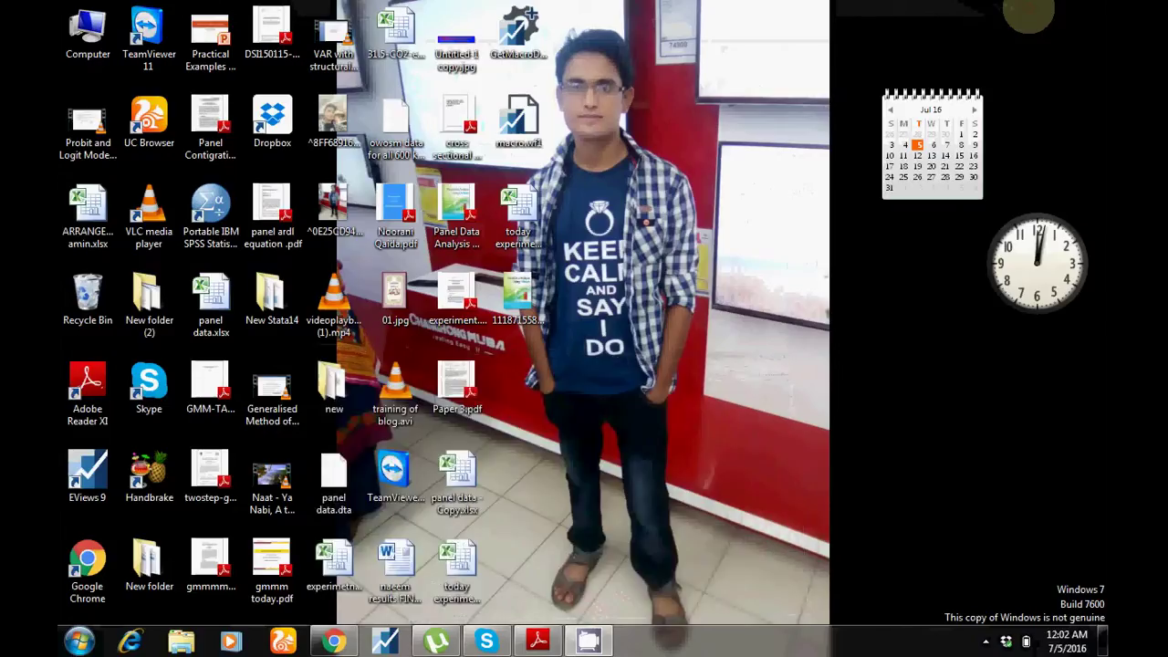
{"action": "double_click", "coordinate": [255, 301]}
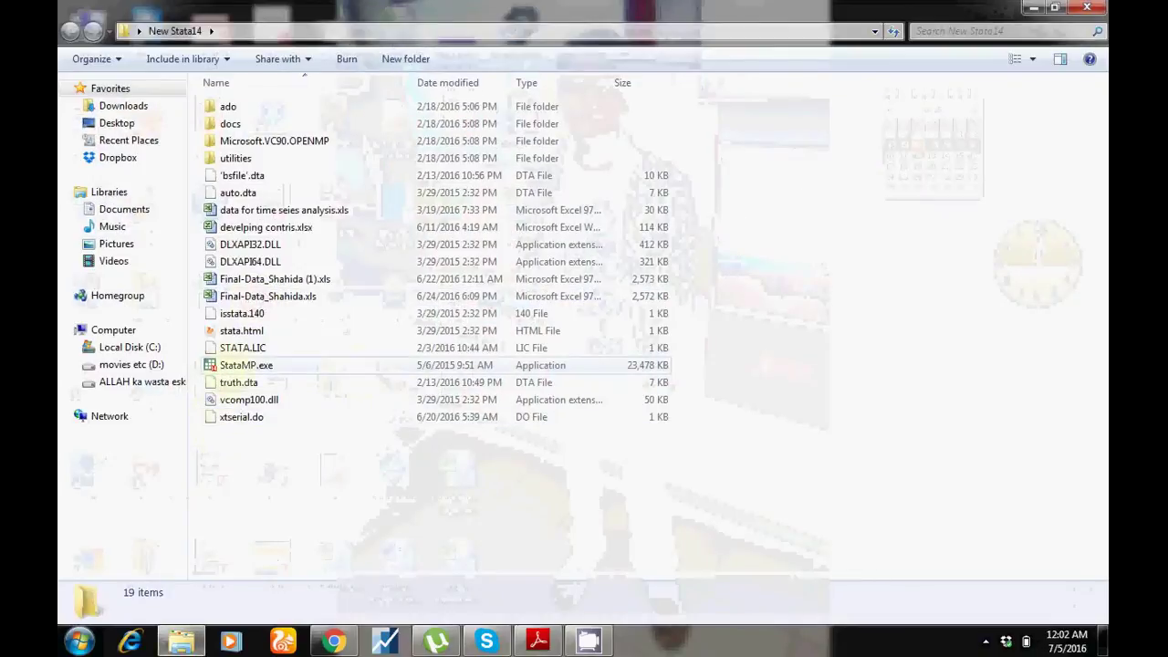
{"action": "left_click", "coordinate": [246, 365]}
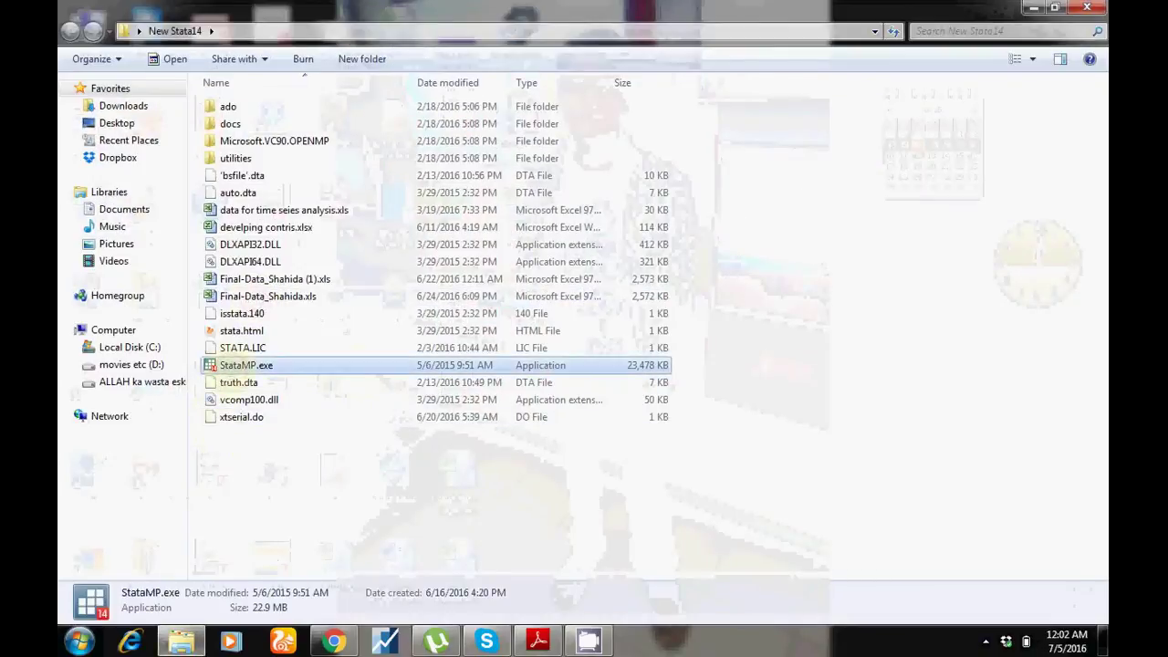
{"action": "double_click", "coordinate": [246, 365]}
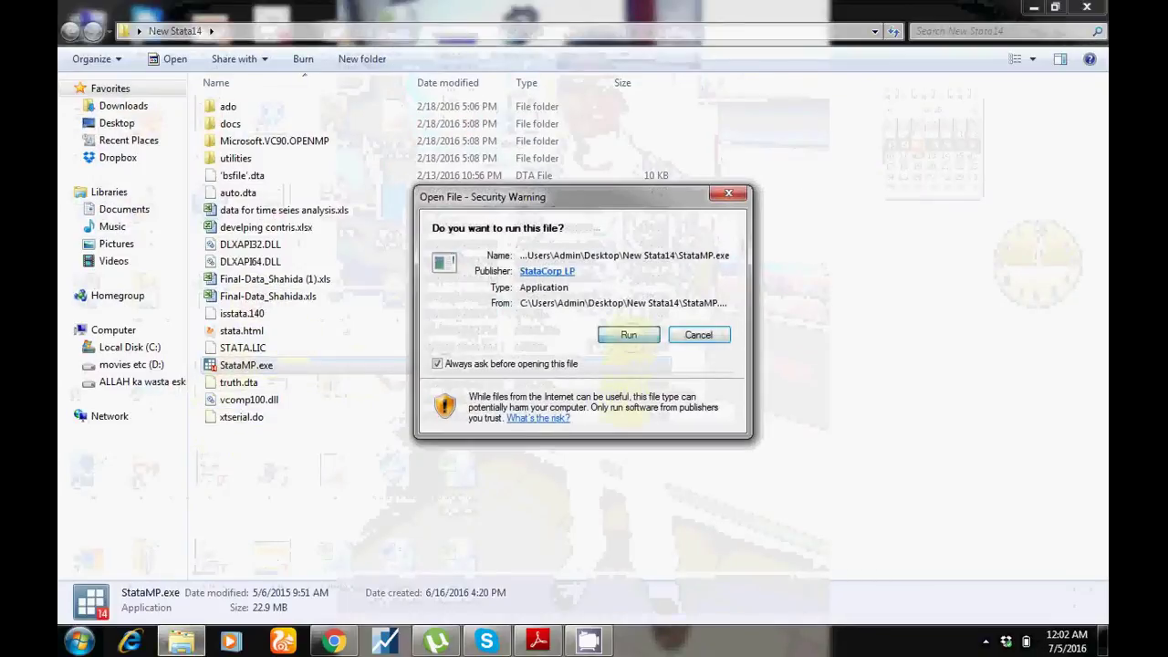
{"action": "key", "text": "Return"}
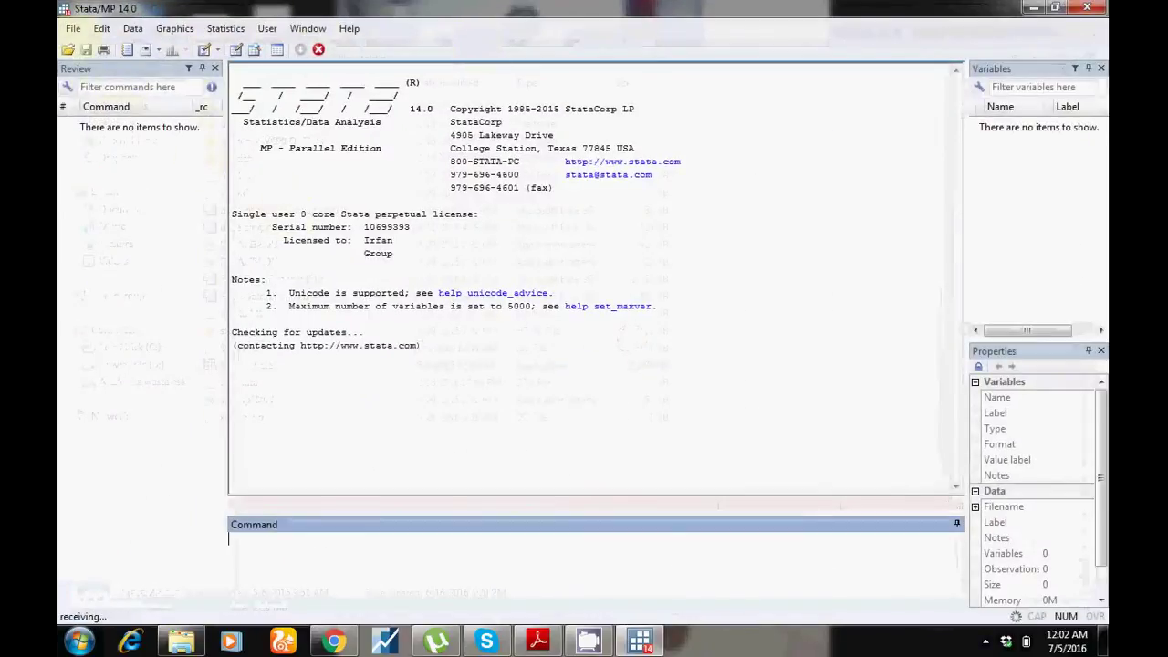
Import Sheet1 of experimetn.xlsx, using the first row as variable names.
{"action": "left_click", "coordinate": [72, 29]}
{"action": "mouse_move", "coordinate": [102, 201]}
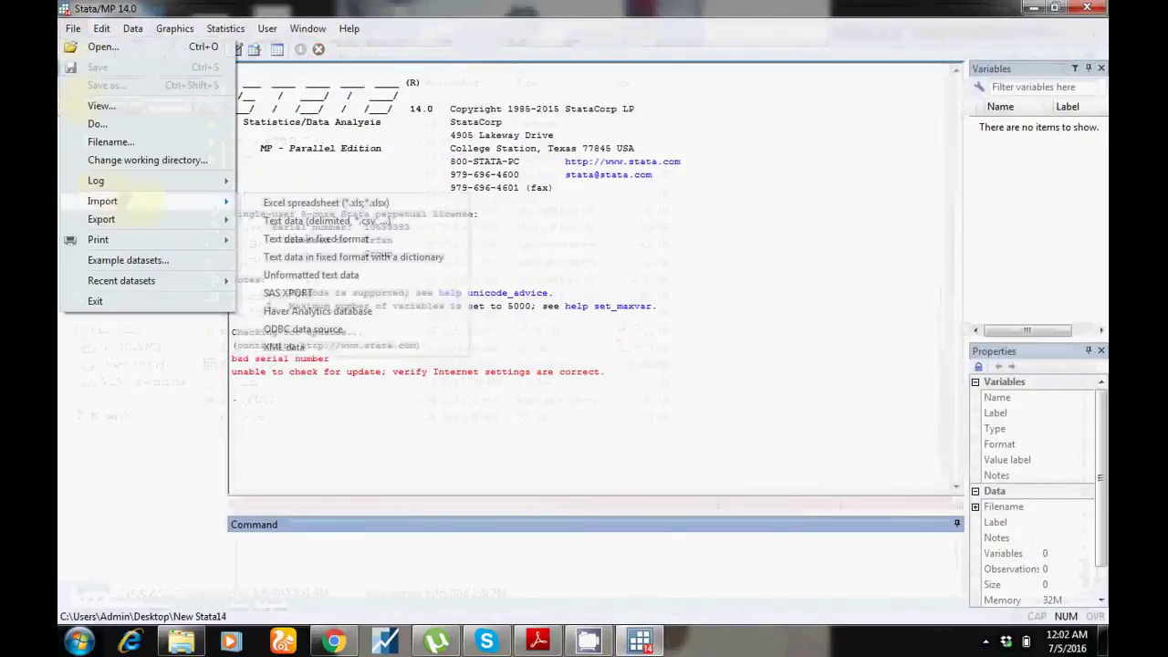
{"action": "left_click", "coordinate": [319, 202]}
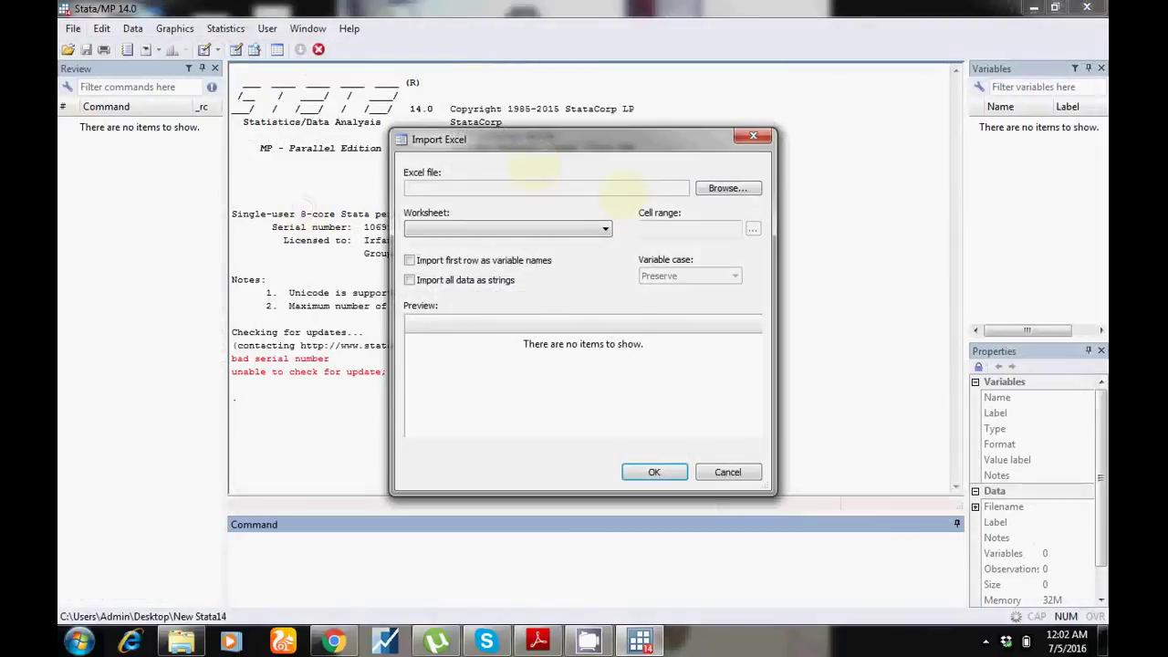
{"action": "left_click", "coordinate": [727, 188]}
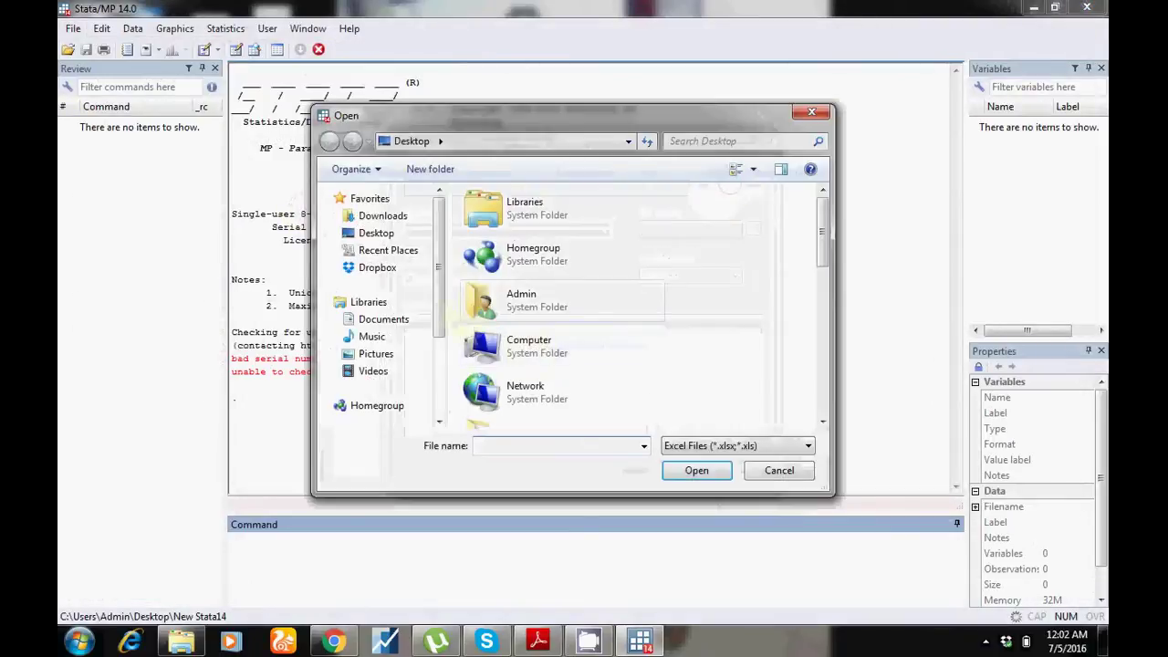
{"action": "type", "text": "exp"}
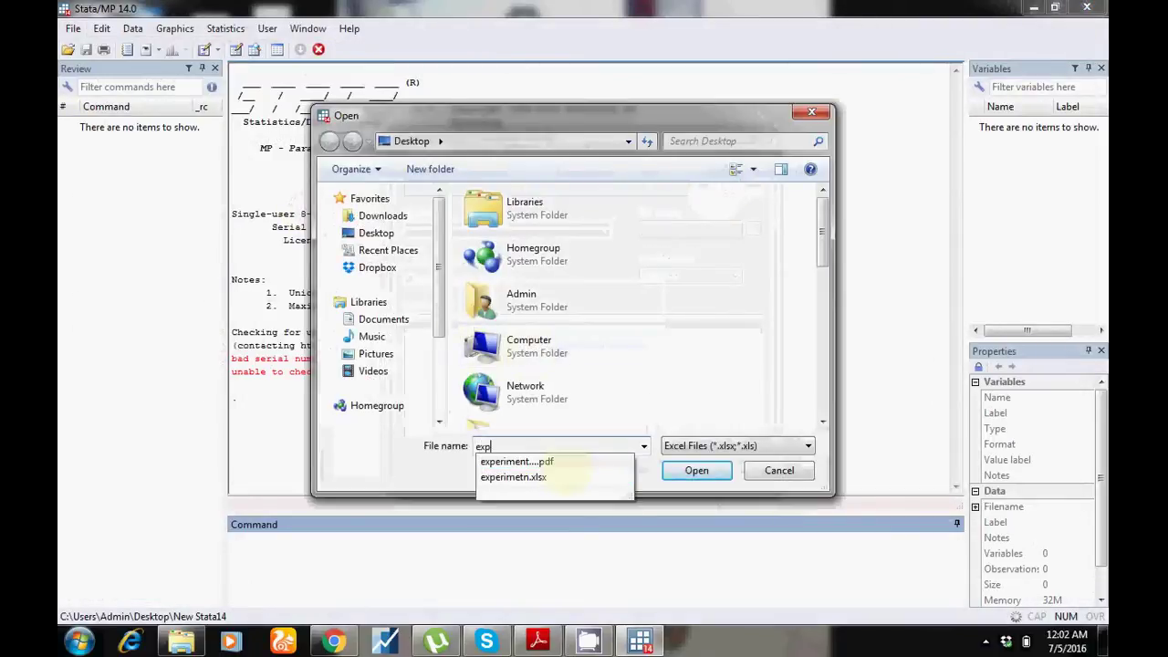
{"action": "left_click", "coordinate": [534, 475]}
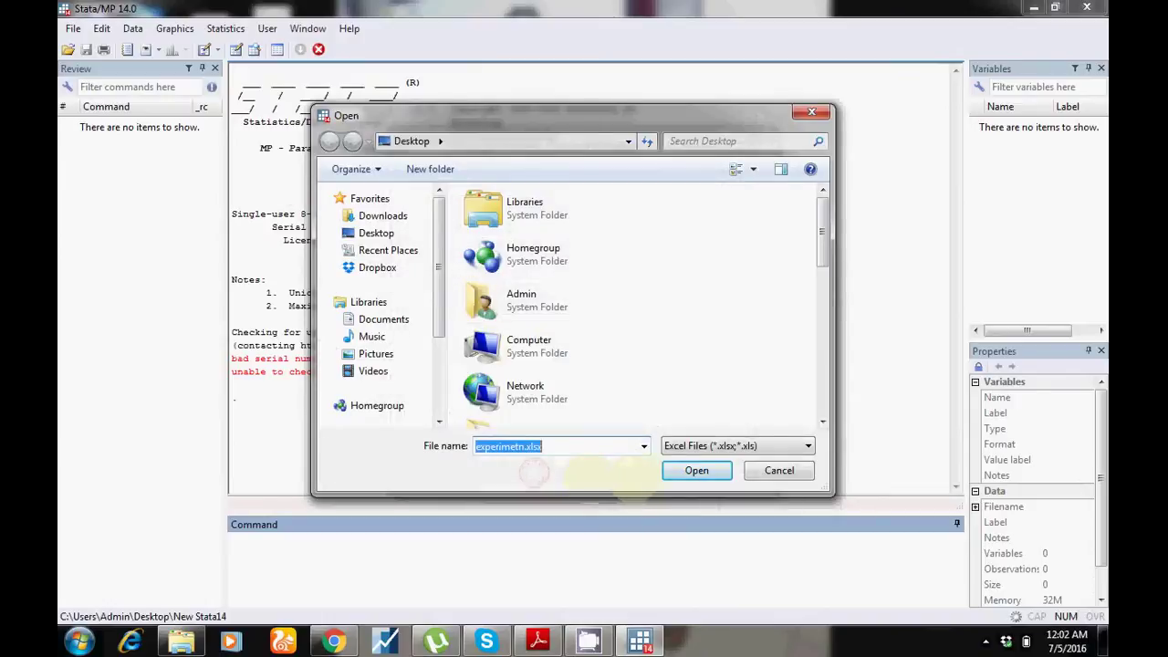
{"action": "left_click", "coordinate": [680, 471]}
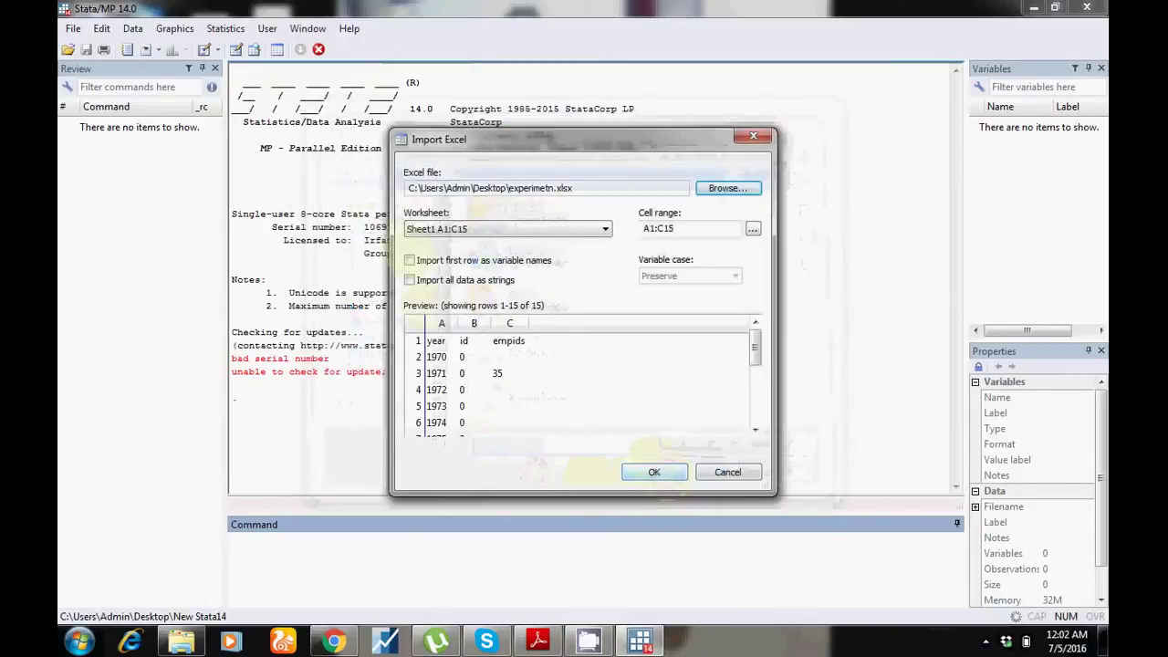
{"action": "left_click", "coordinate": [410, 261]}
{"action": "left_click", "coordinate": [653, 471]}
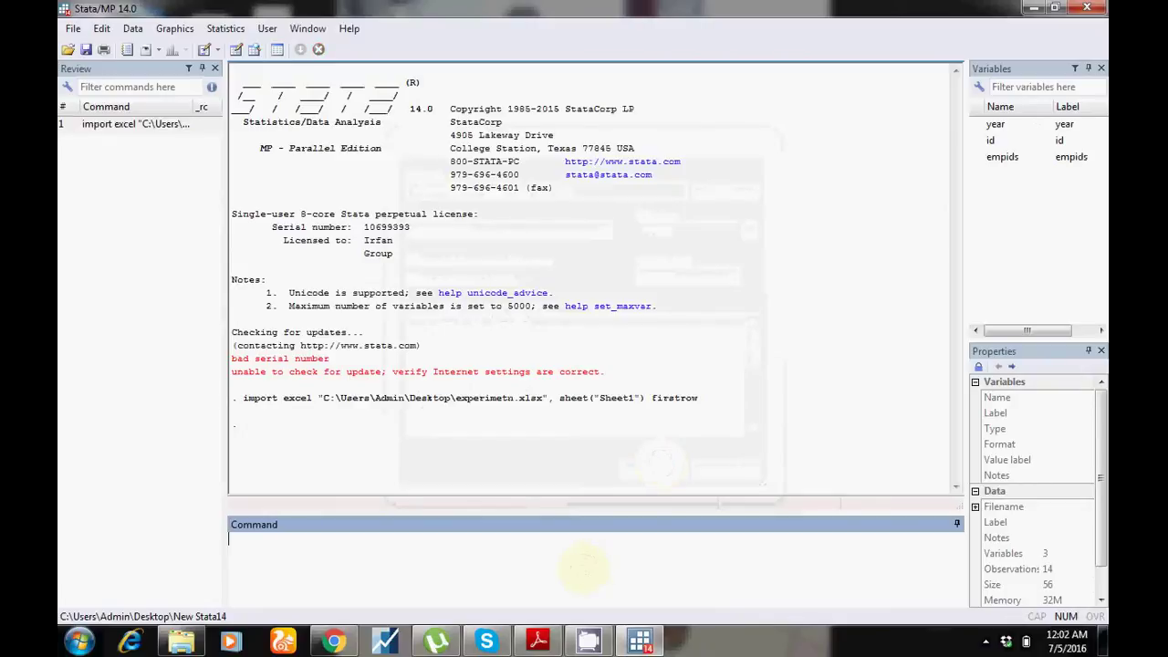
Browse the data with br and highlight the known empids values for 1971, 1976 and 1980.
{"action": "type", "text": "br"}
{"action": "key", "text": "Return"}
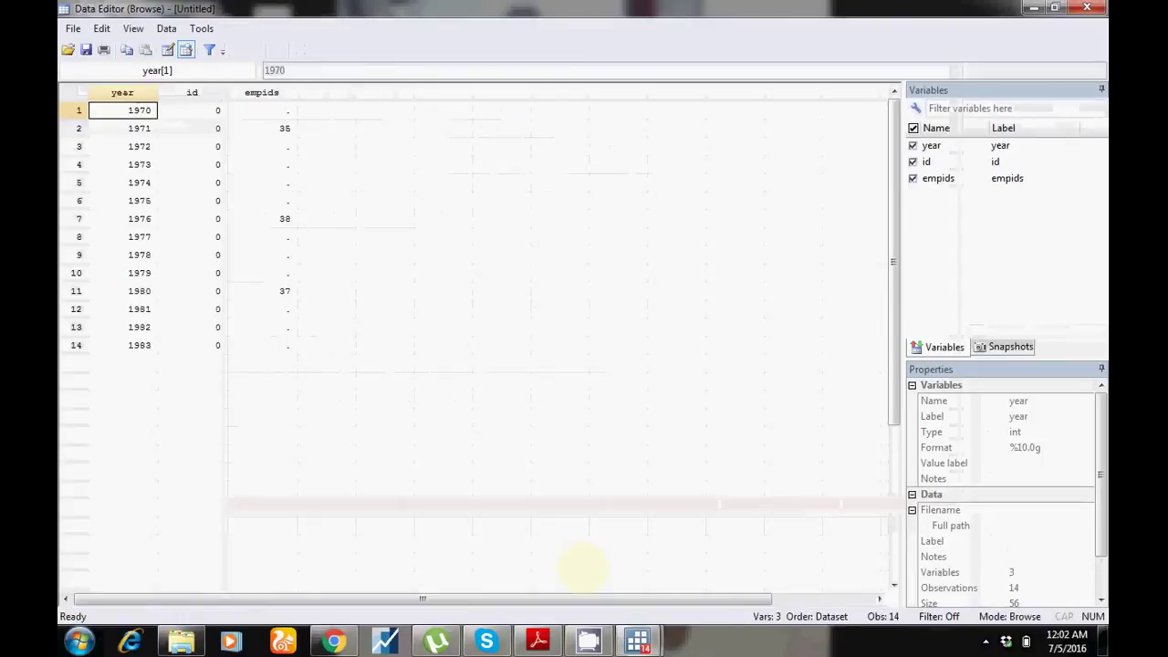
{"action": "left_click", "coordinate": [325, 110]}
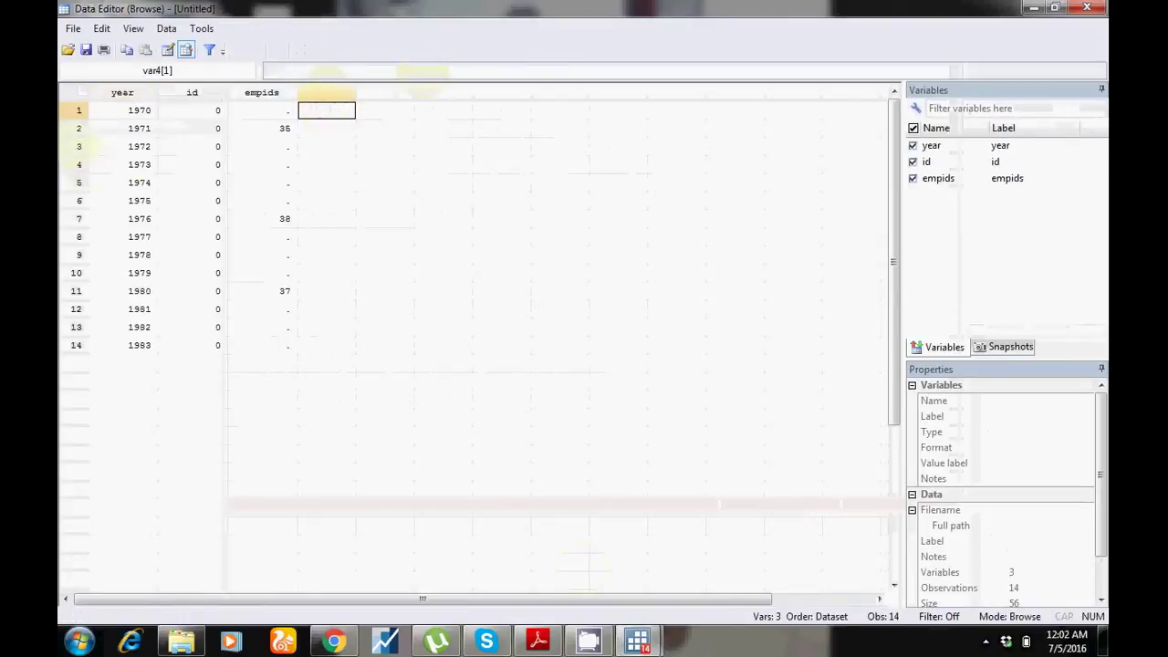
{"action": "left_click_drag", "start_coordinate": [78, 109], "coordinate": [78, 128]}
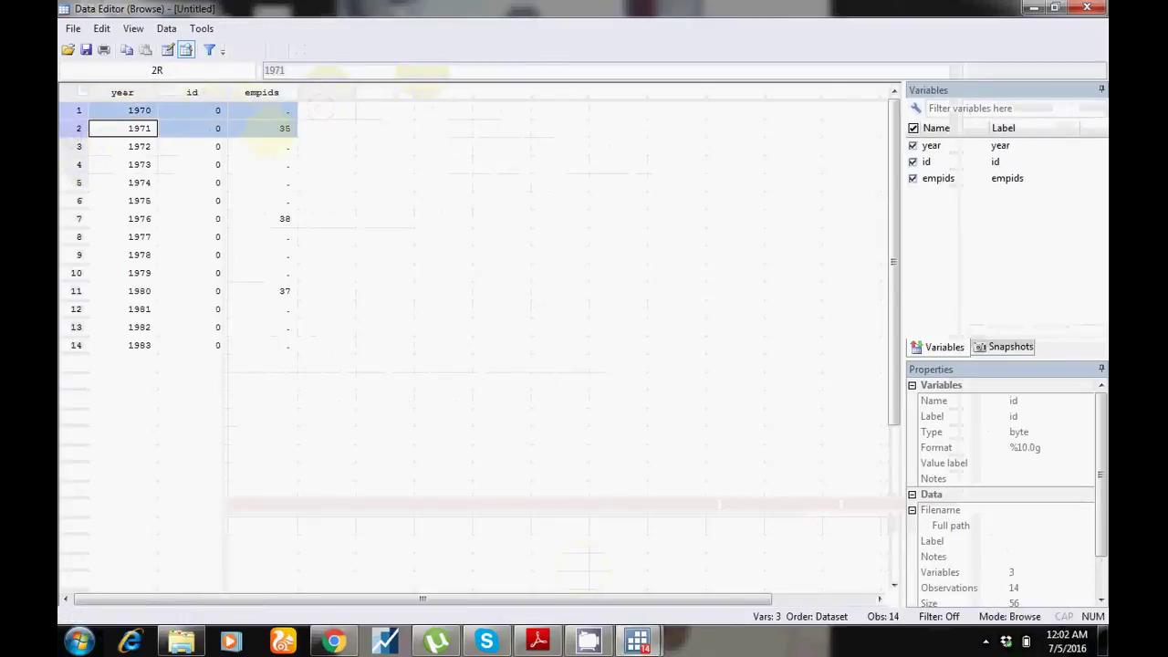
{"action": "left_click", "coordinate": [271, 128]}
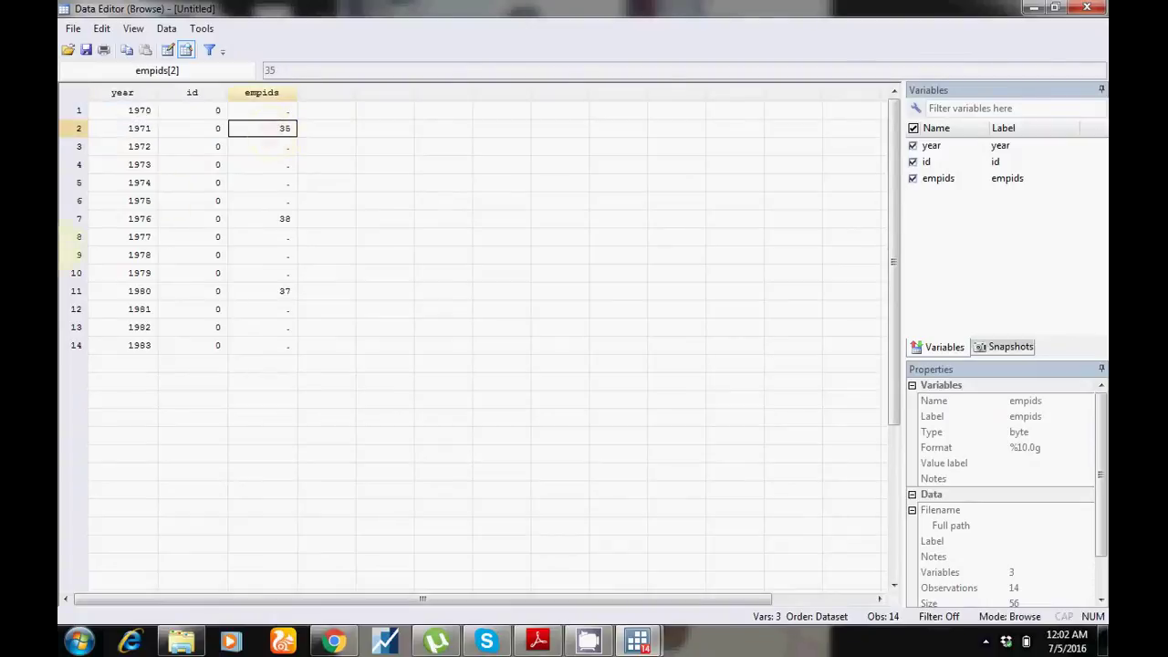
{"action": "left_click", "coordinate": [79, 219]}
{"action": "left_click_drag", "start_coordinate": [79, 290], "coordinate": [79, 273]}
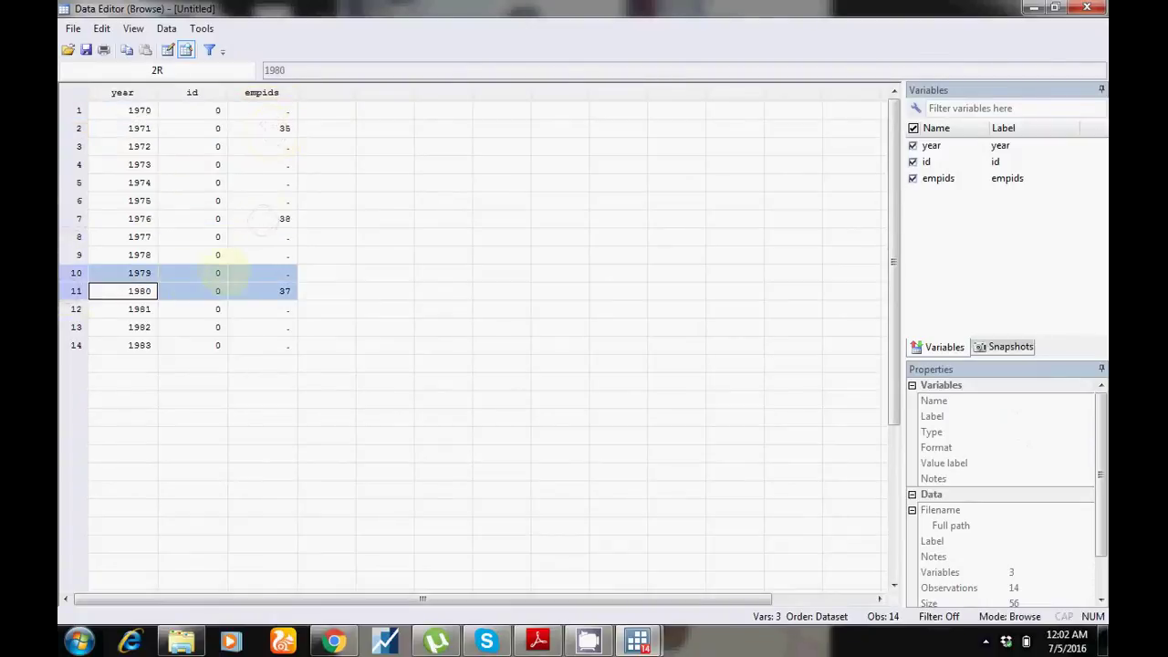
{"action": "left_click_drag", "start_coordinate": [261, 107], "coordinate": [290, 344]}
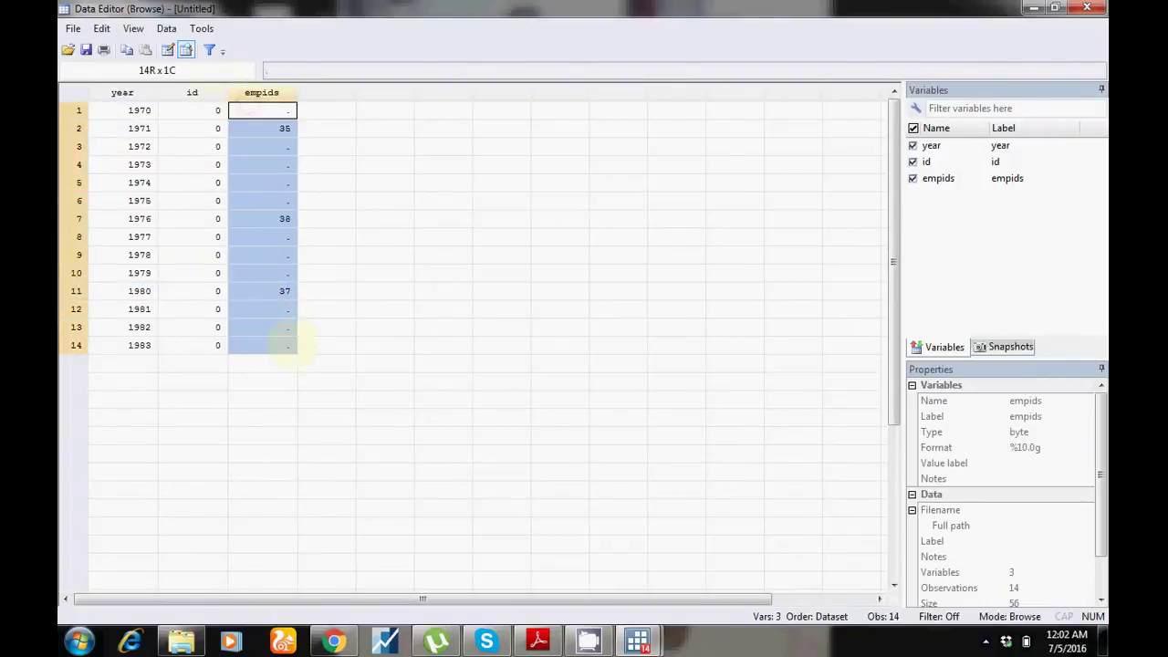
{"action": "left_click", "coordinate": [288, 345]}
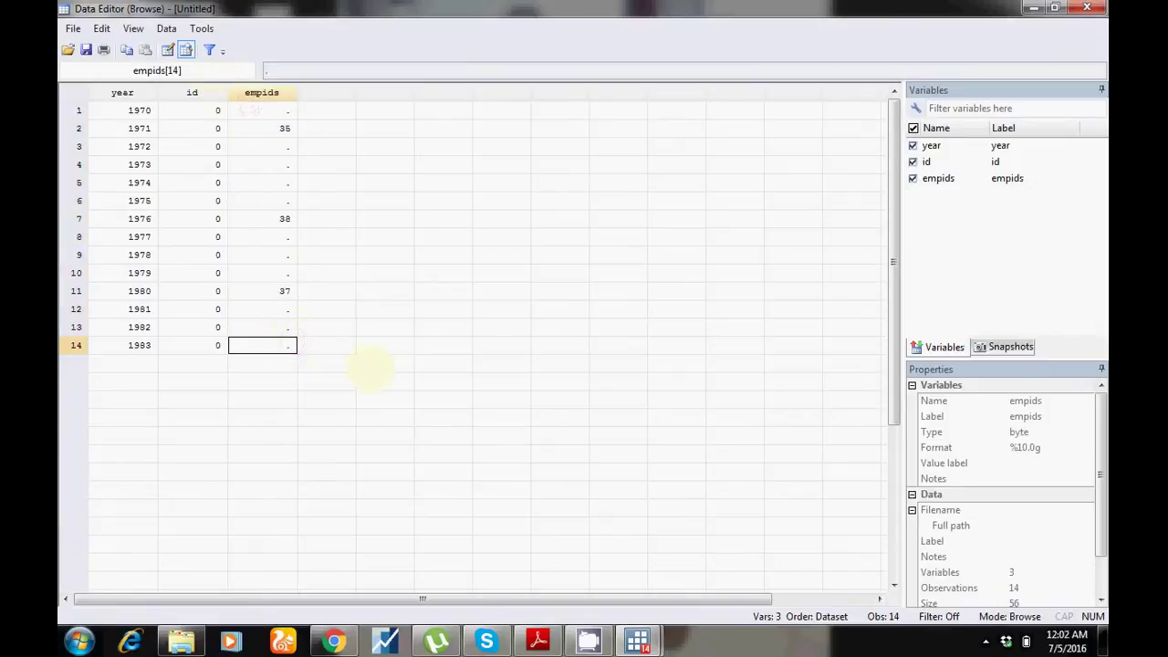
Inspect the year, id and empids columns in the Data Editor.
{"action": "left_click", "coordinate": [123, 92]}
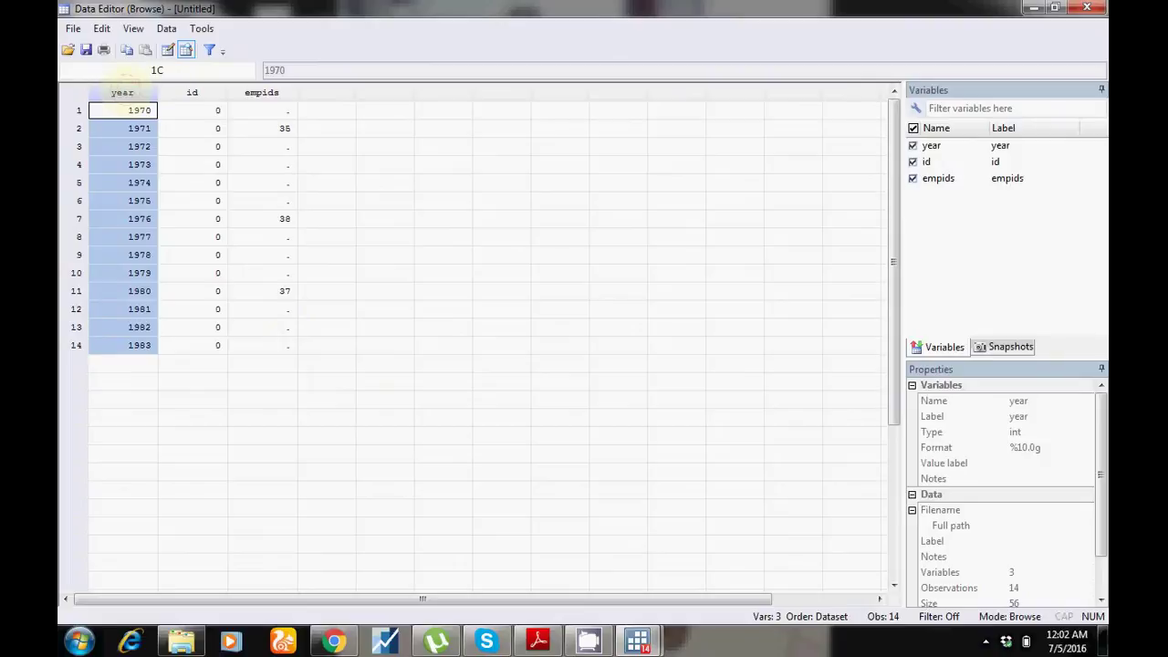
{"action": "left_click", "coordinate": [193, 92]}
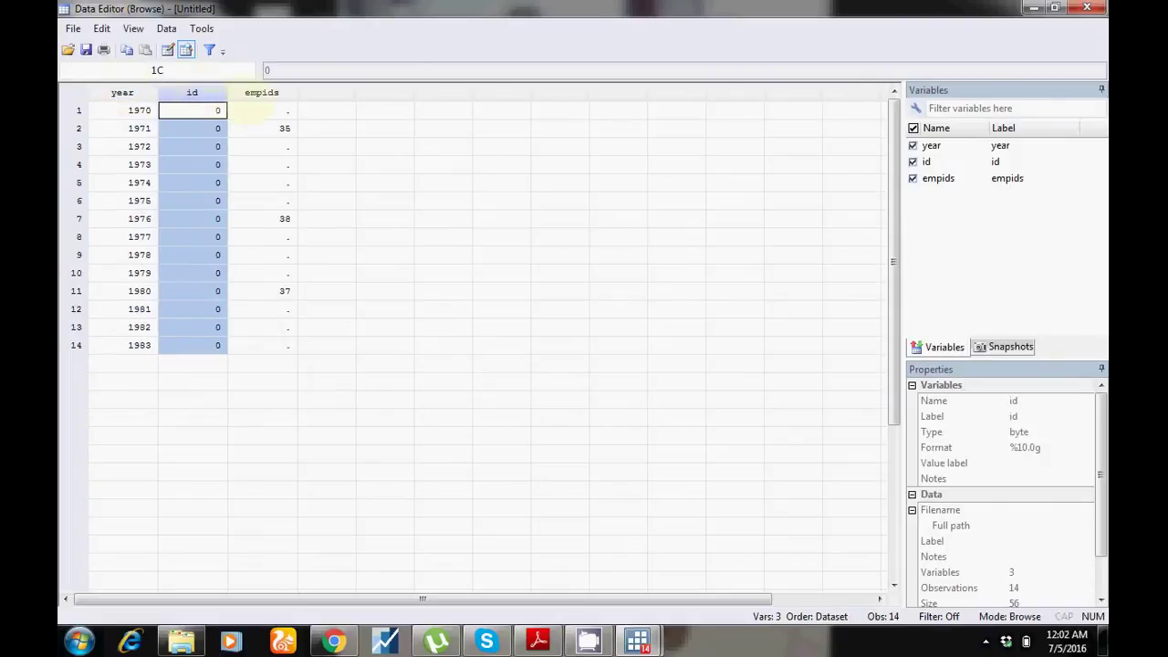
{"action": "left_click", "coordinate": [262, 92]}
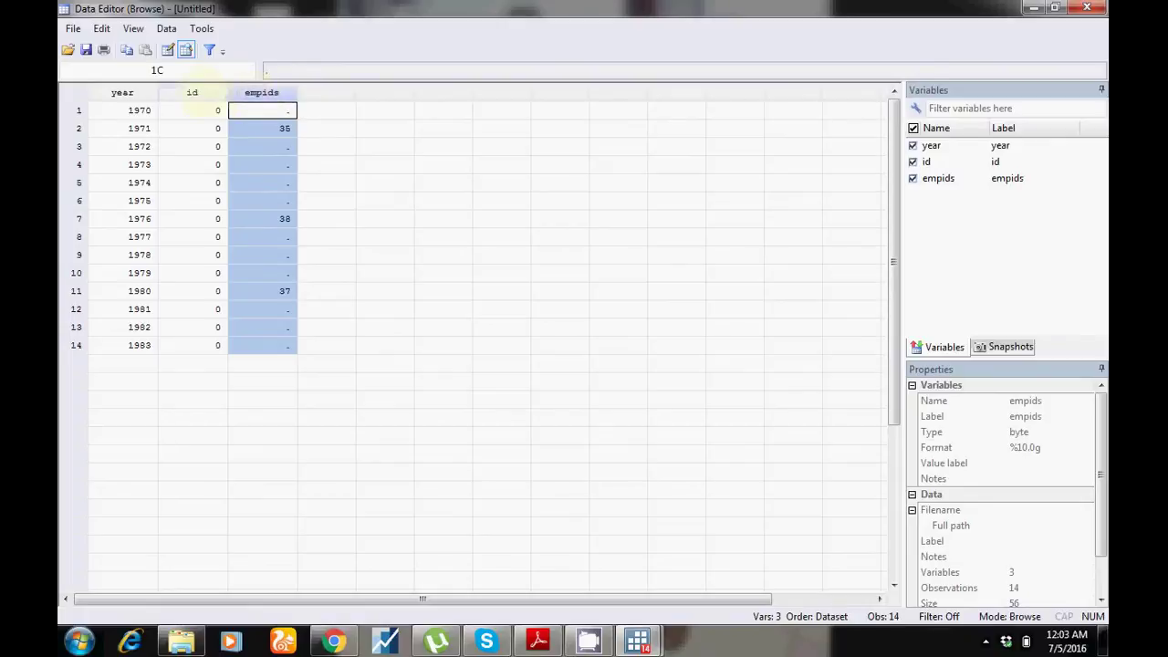
{"action": "left_click", "coordinate": [194, 91]}
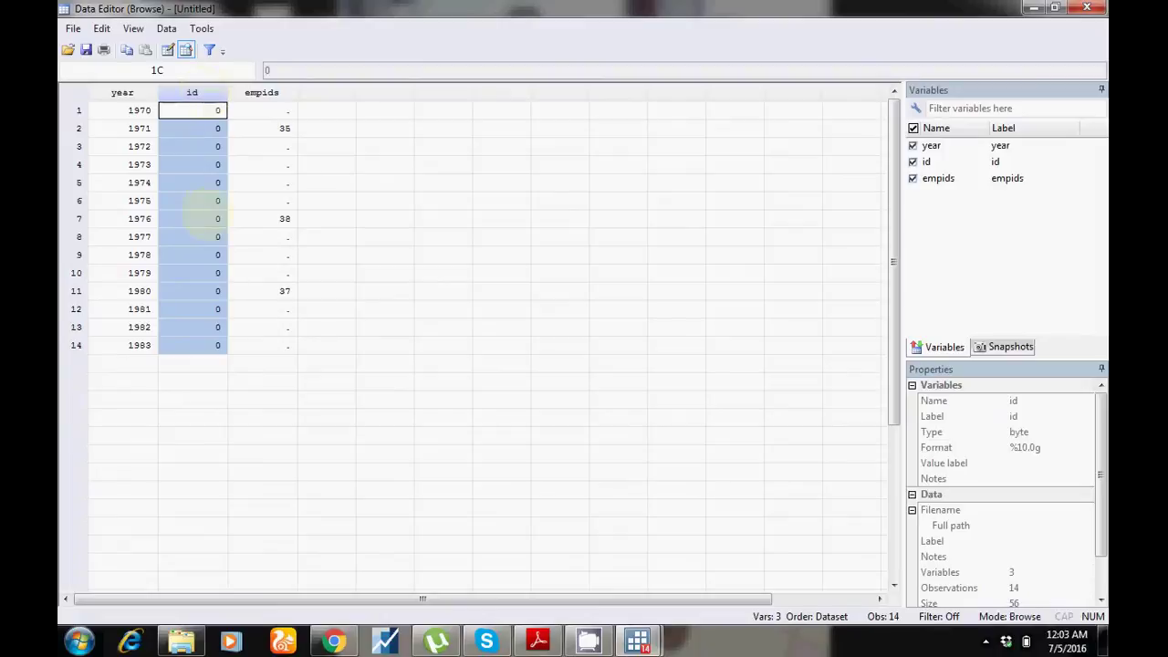
{"action": "left_click", "coordinate": [192, 219]}
{"action": "left_click", "coordinate": [501, 236]}
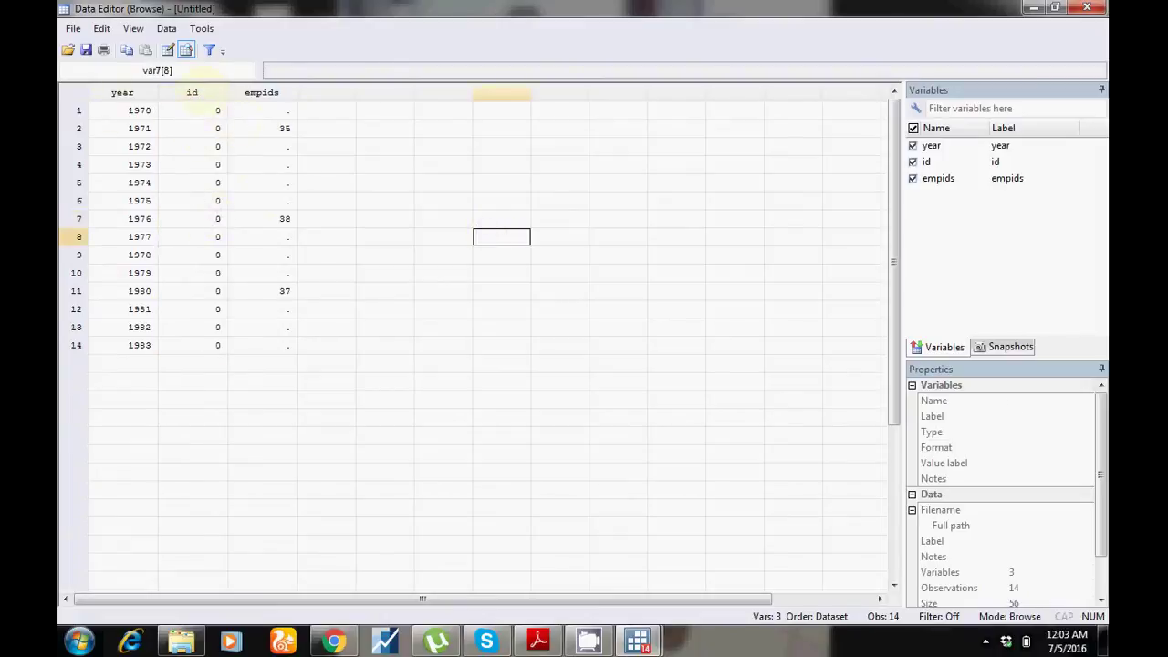
{"action": "left_click", "coordinate": [192, 92]}
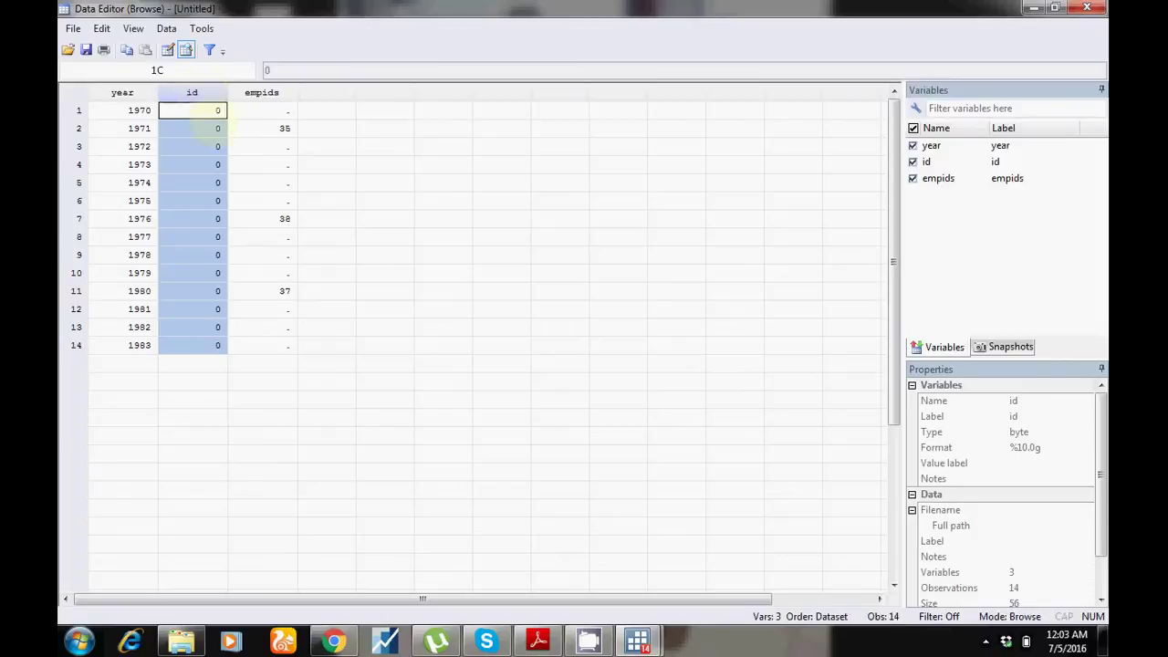
{"action": "left_click_drag", "start_coordinate": [102, 92], "coordinate": [308, 97]}
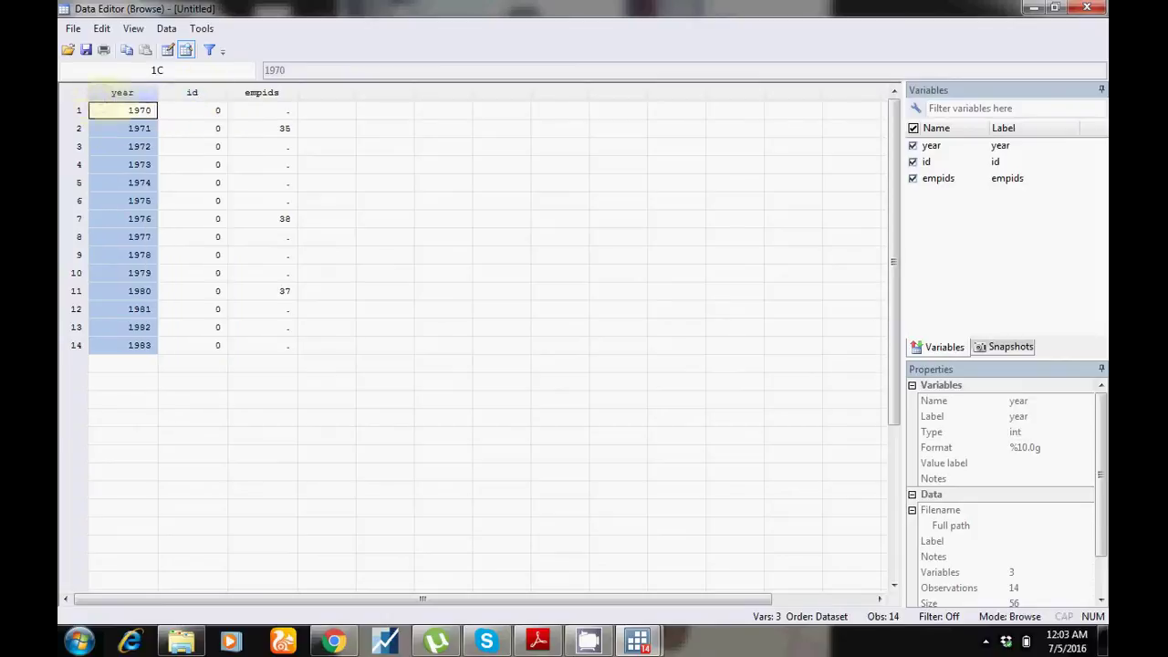
{"action": "left_click", "coordinate": [309, 97]}
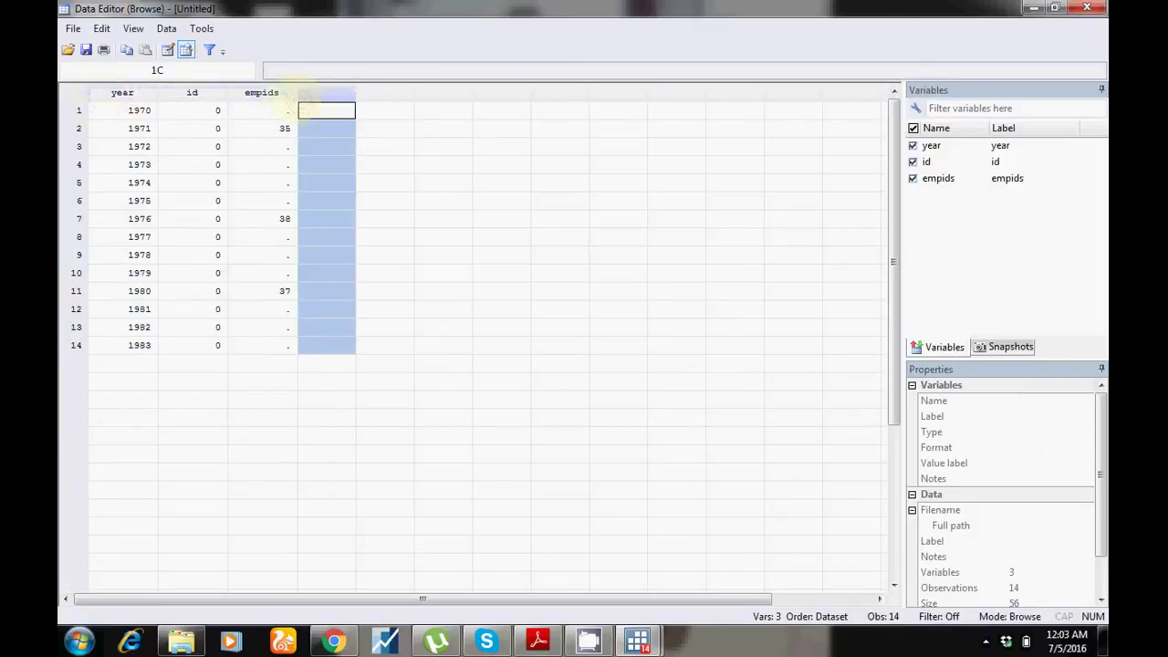
{"action": "left_click", "coordinate": [262, 93]}
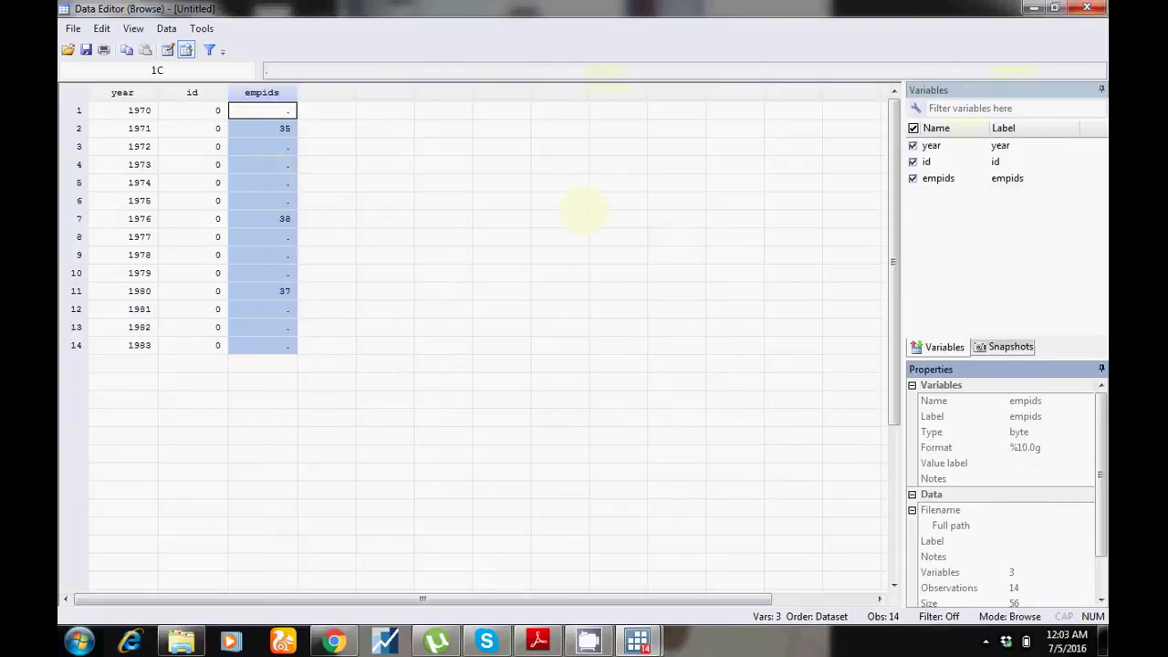
Mark the missing empids cells, close the Data Editor and return to the interpolation PDF.
{"action": "left_click", "coordinate": [318, 166]}
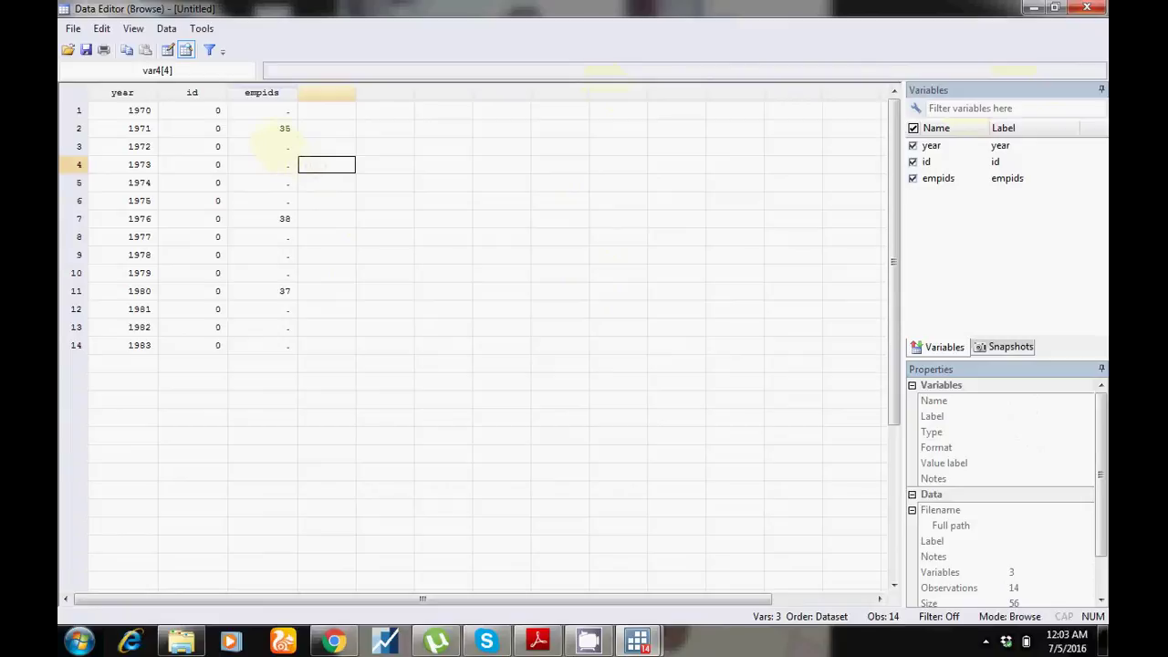
{"action": "left_click_drag", "start_coordinate": [277, 148], "coordinate": [261, 193]}
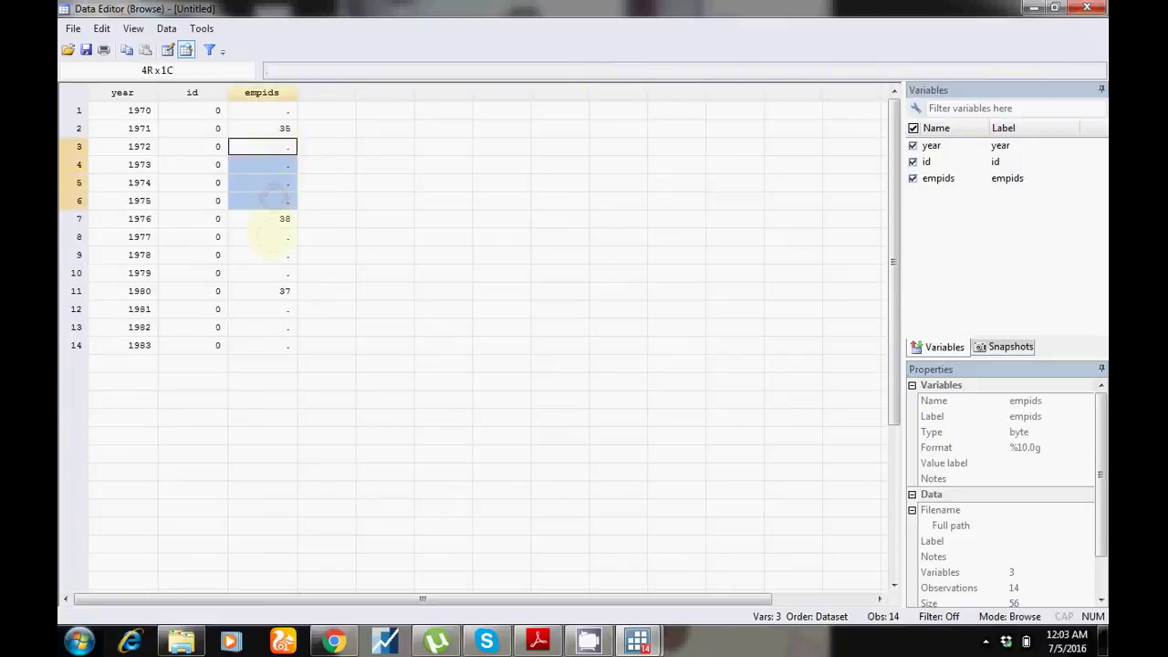
{"action": "left_click_drag", "start_coordinate": [274, 238], "coordinate": [266, 345]}
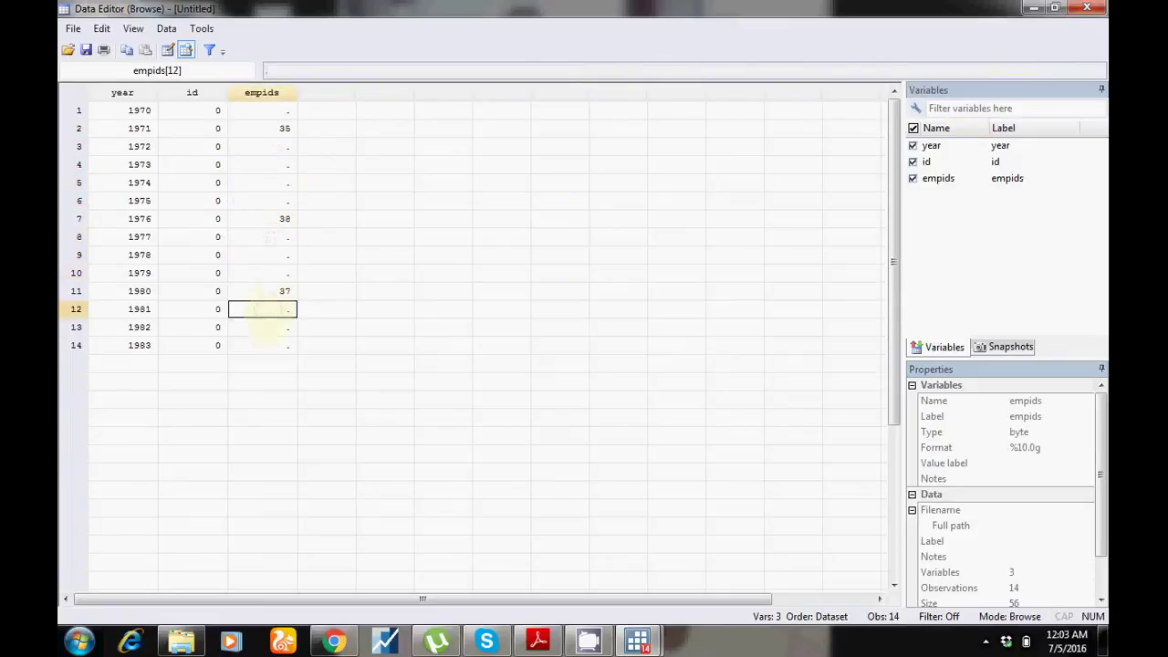
{"action": "left_click", "coordinate": [265, 345]}
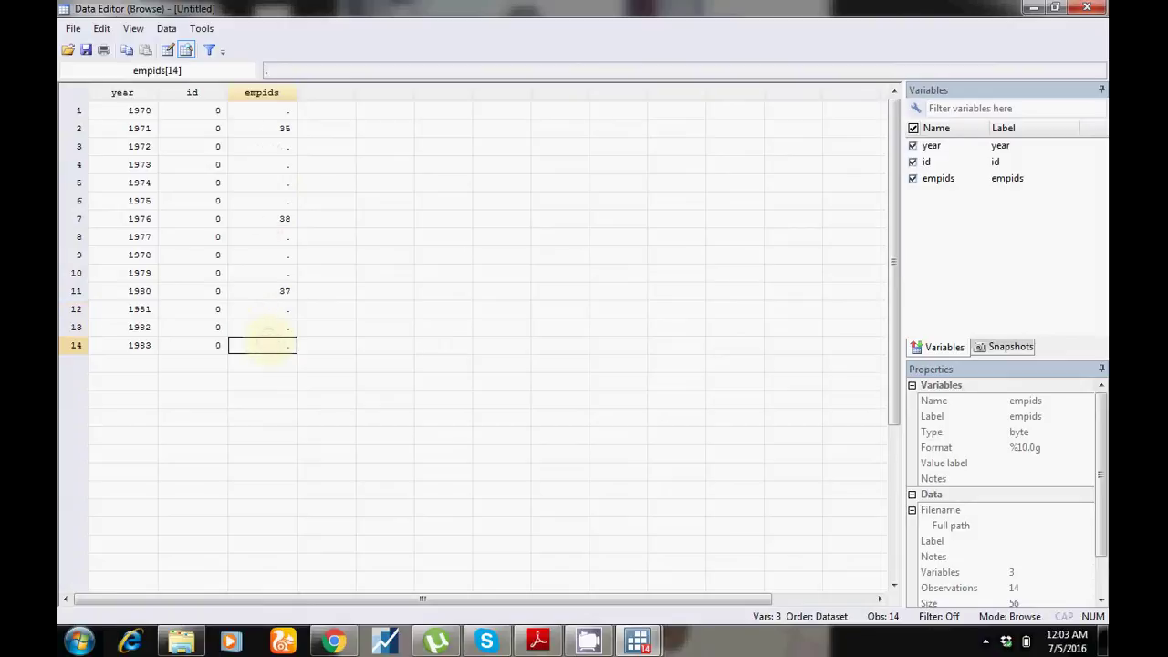
{"action": "left_click", "coordinate": [444, 309]}
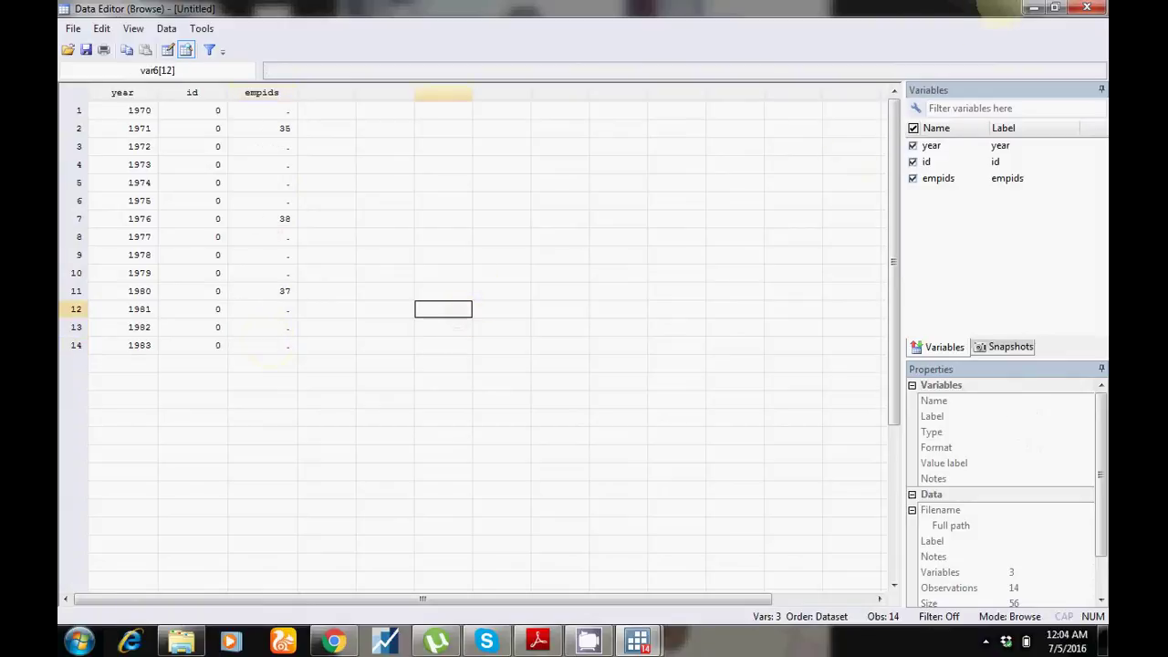
{"action": "left_click", "coordinate": [1033, 9]}
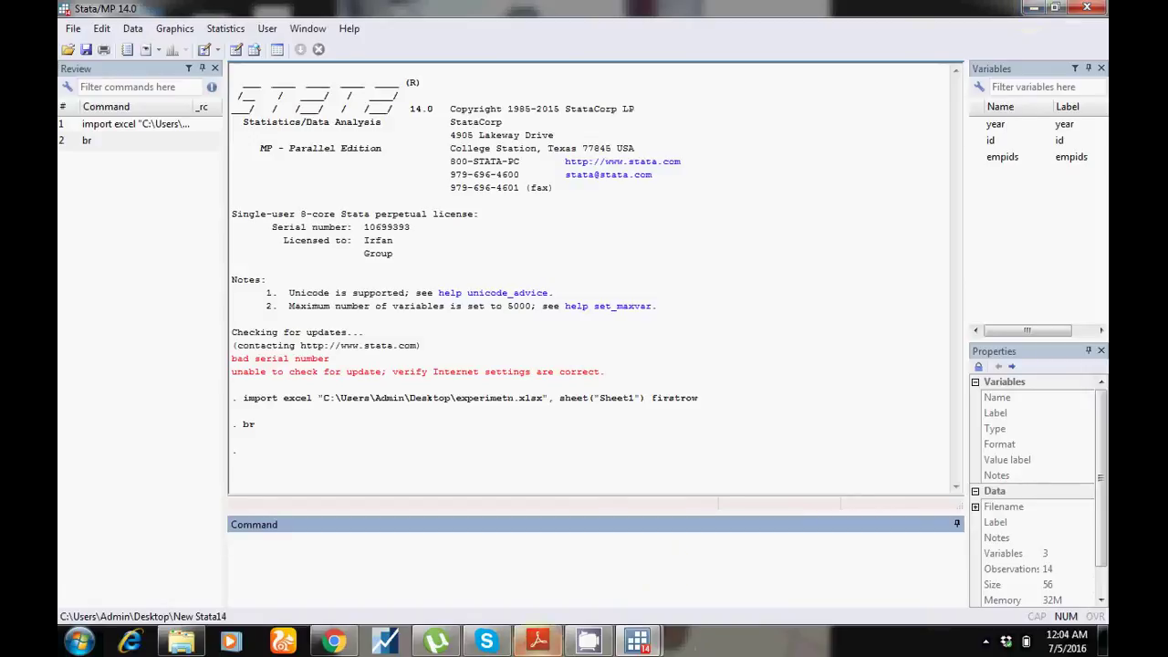
{"action": "left_click", "coordinate": [537, 642]}
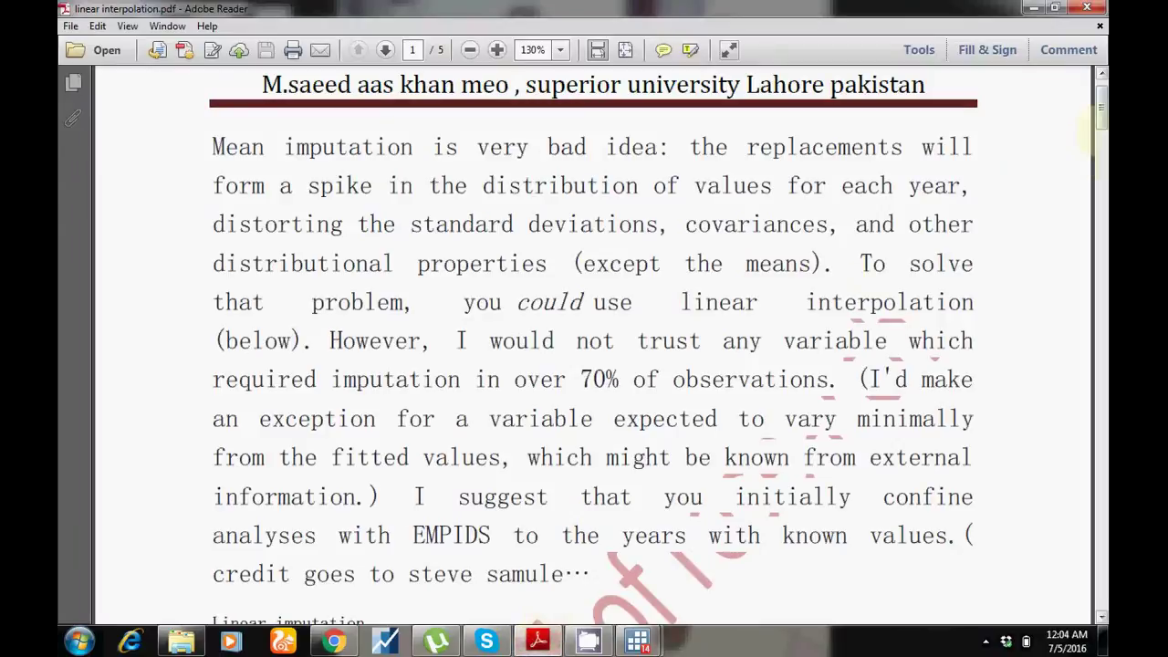
Copy 'ipolate empids year, gen(newv) epolate by(id)' from the PDF's Step#3 and return to Stata.
{"action": "left_click_drag", "start_coordinate": [1101, 114], "coordinate": [1102, 352]}
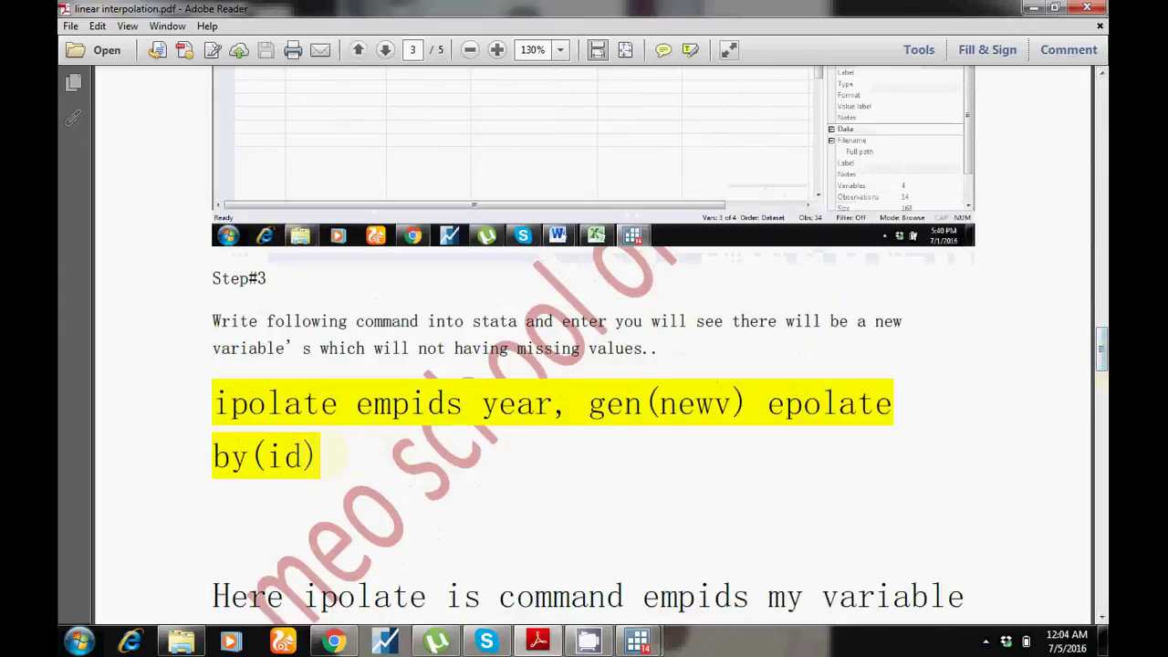
{"action": "left_click_drag", "start_coordinate": [321, 456], "coordinate": [216, 398]}
{"action": "right_click", "coordinate": [220, 407]}
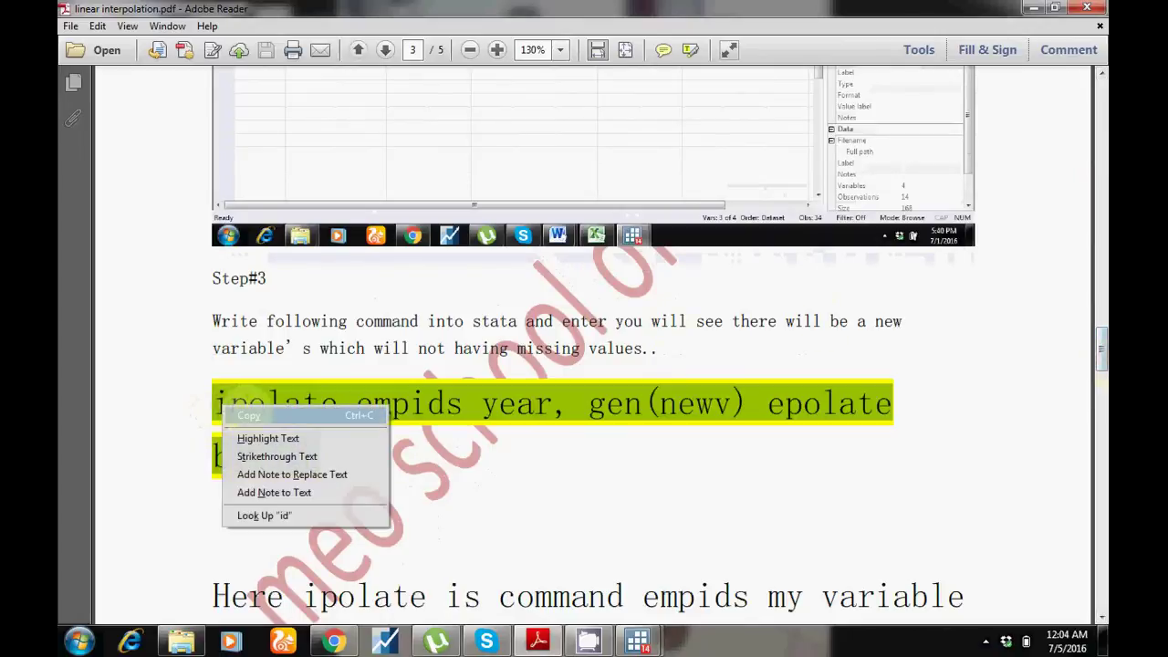
{"action": "left_click", "coordinate": [248, 415]}
{"action": "mouse_move", "coordinate": [636, 640]}
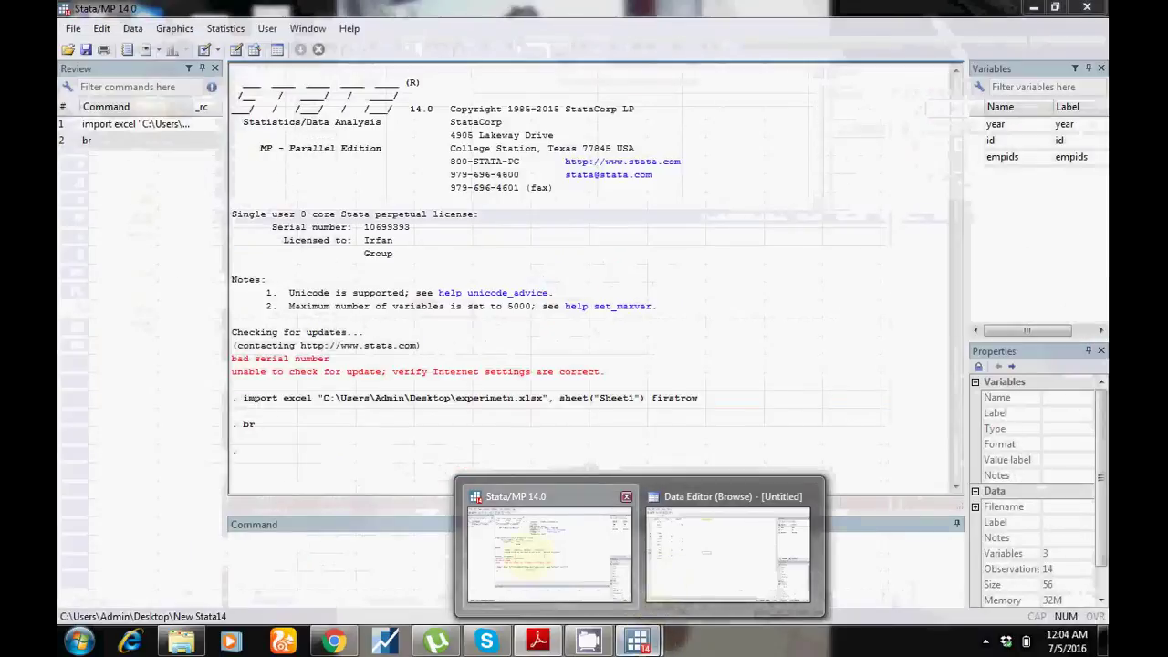
{"action": "left_click", "coordinate": [529, 552]}
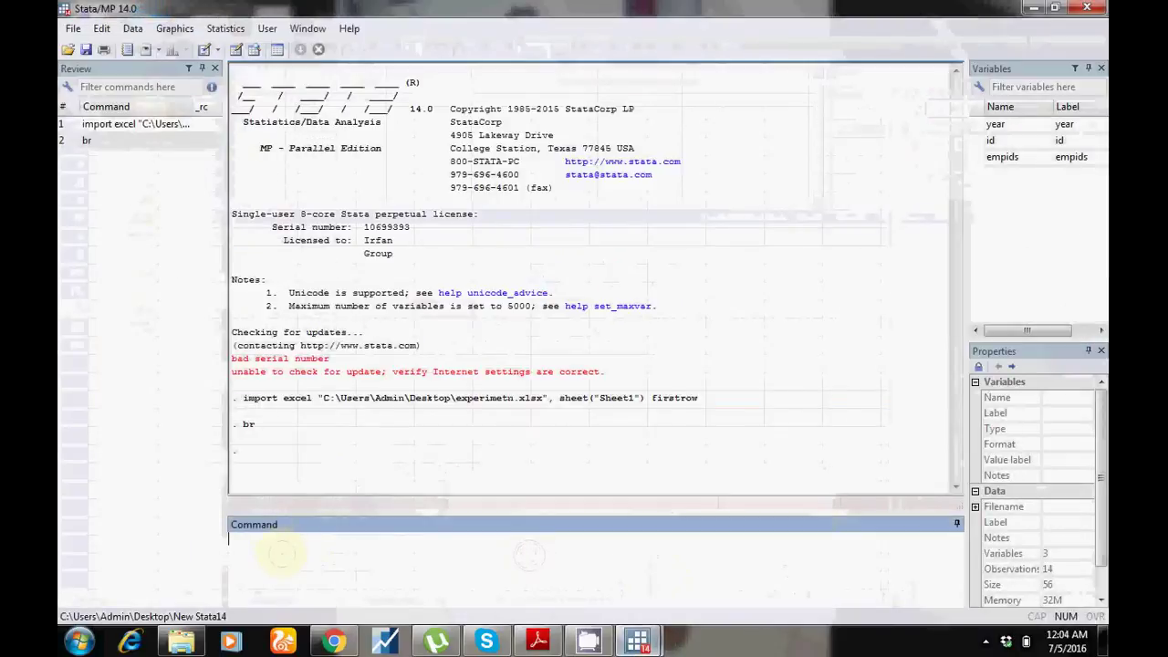
Paste the ipolate command into Stata's command line and review its parts.
{"action": "key", "text": "ctrl+v"}
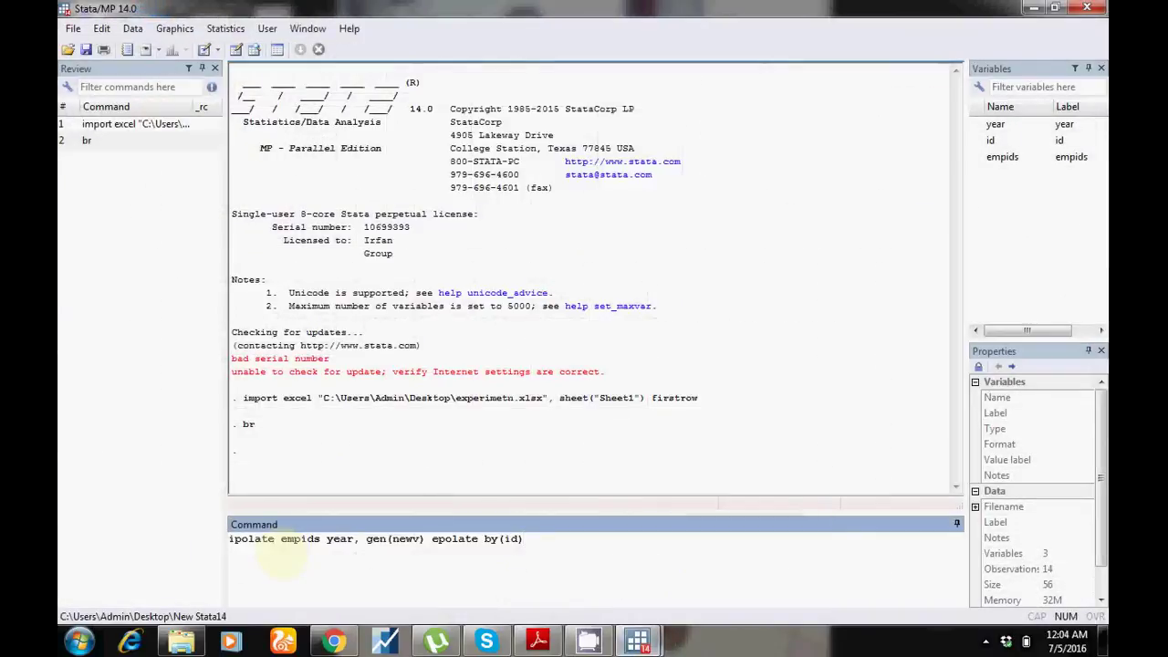
{"action": "mouse_move", "coordinate": [273, 538]}
{"action": "left_mouse_down"}
{"action": "mouse_move", "coordinate": [229, 538]}
{"action": "mouse_move", "coordinate": [319, 538]}
{"action": "left_mouse_up"}
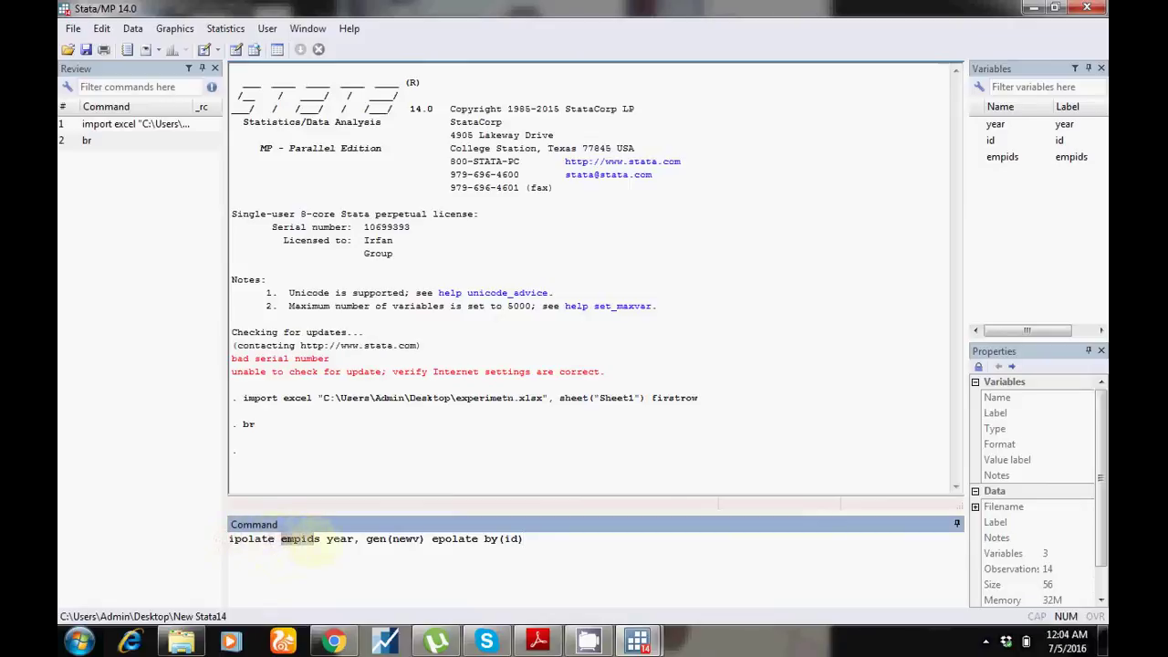
{"action": "left_click_drag", "start_coordinate": [326, 539], "coordinate": [354, 540]}
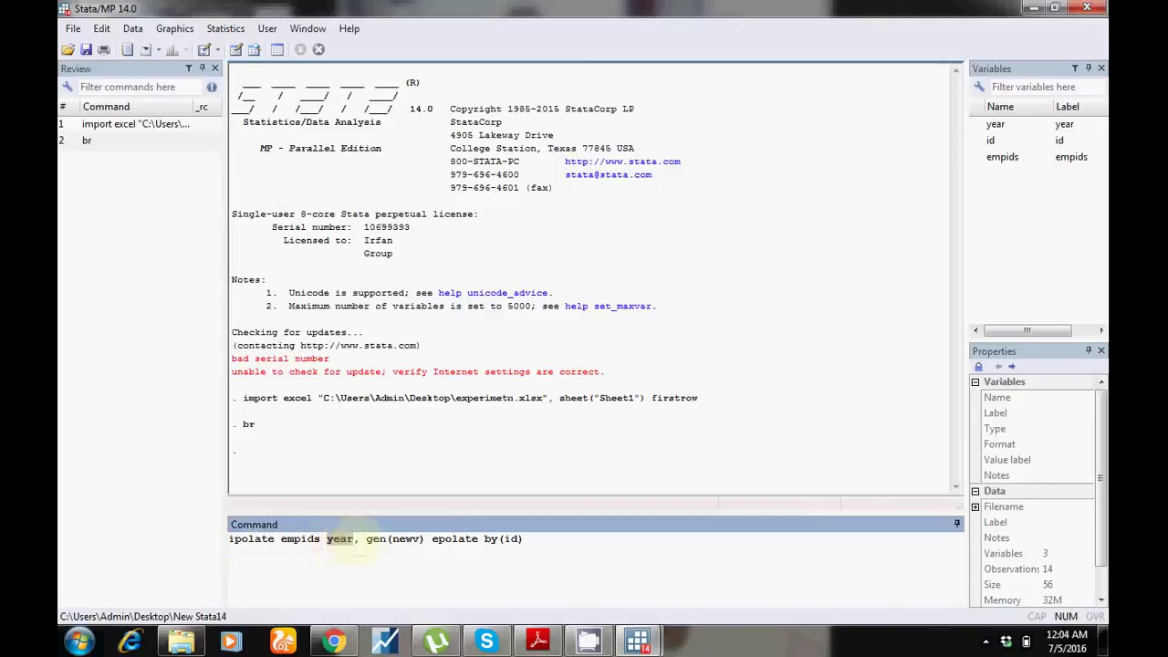
{"action": "left_click", "coordinate": [365, 540]}
{"action": "left_click_drag", "start_coordinate": [366, 539], "coordinate": [386, 539]}
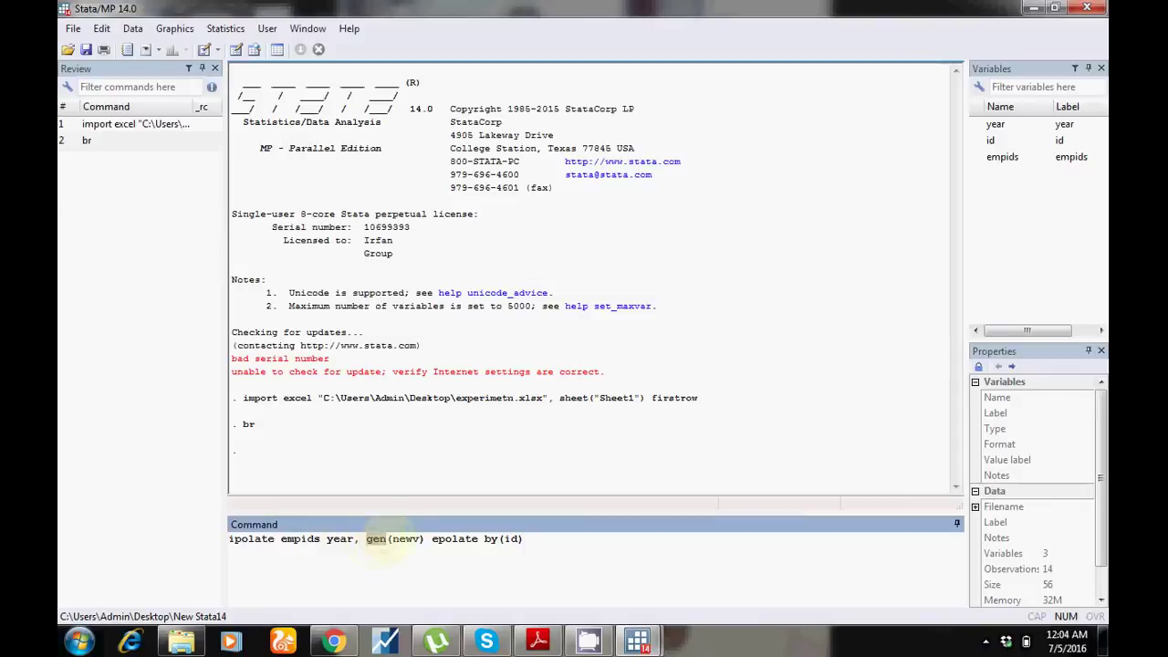
{"action": "left_click", "coordinate": [432, 540]}
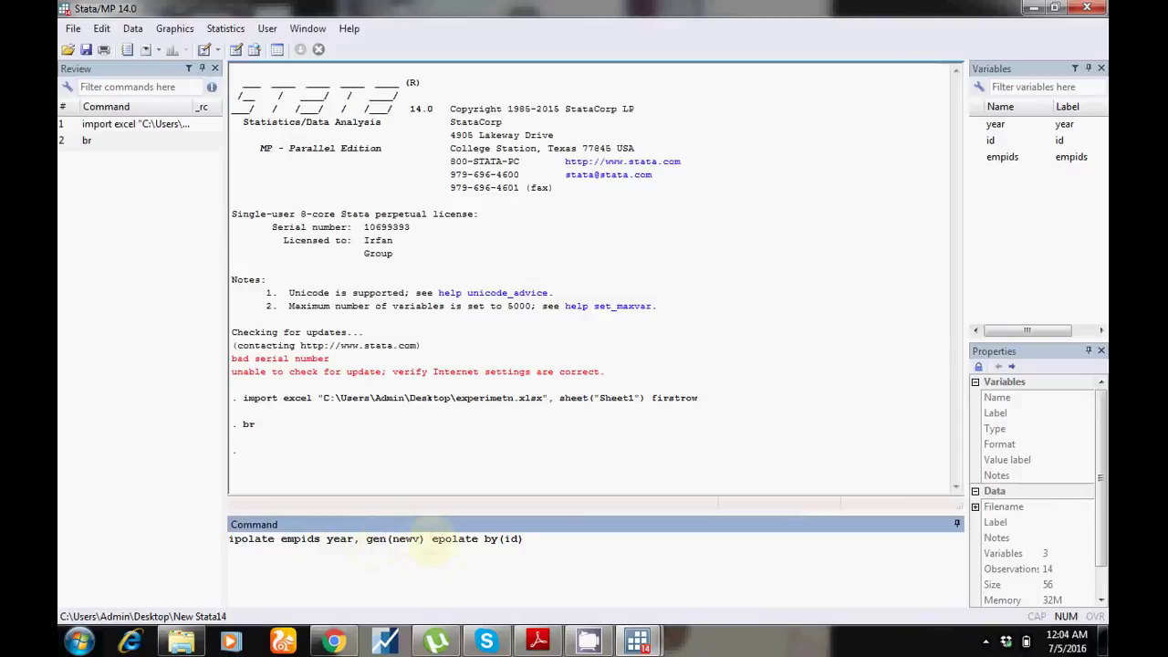
{"action": "left_click", "coordinate": [498, 539]}
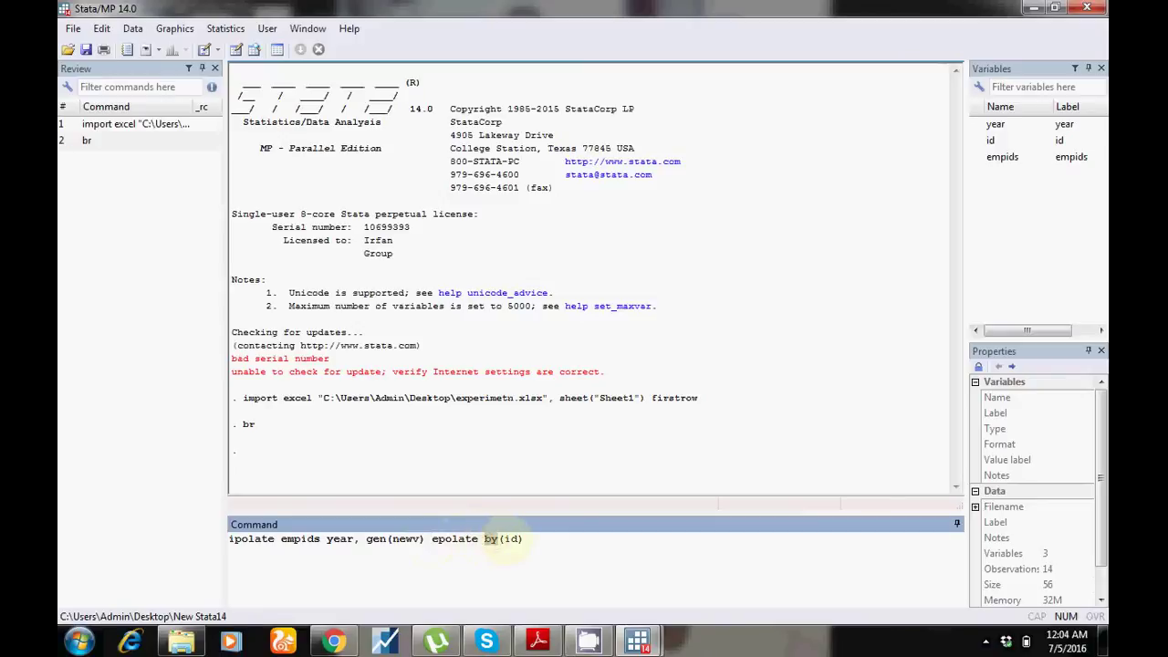
{"action": "left_click", "coordinate": [524, 540]}
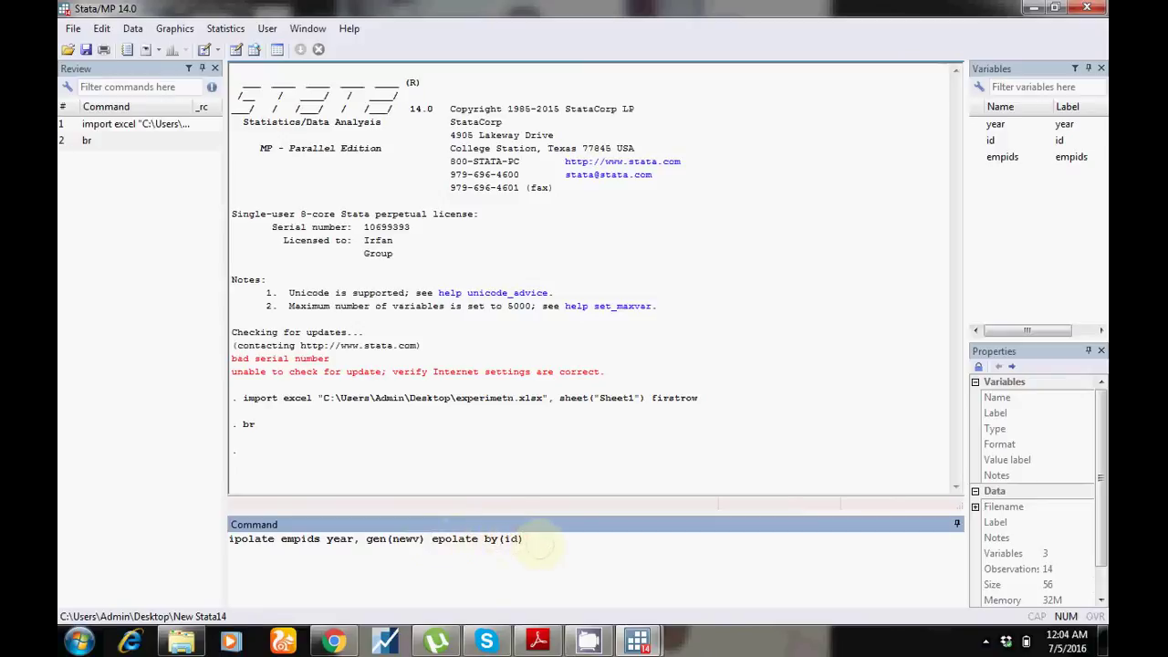
Recheck year, id and empids in the Data Editor, then run the ipolate command.
{"action": "left_click", "coordinate": [661, 598]}
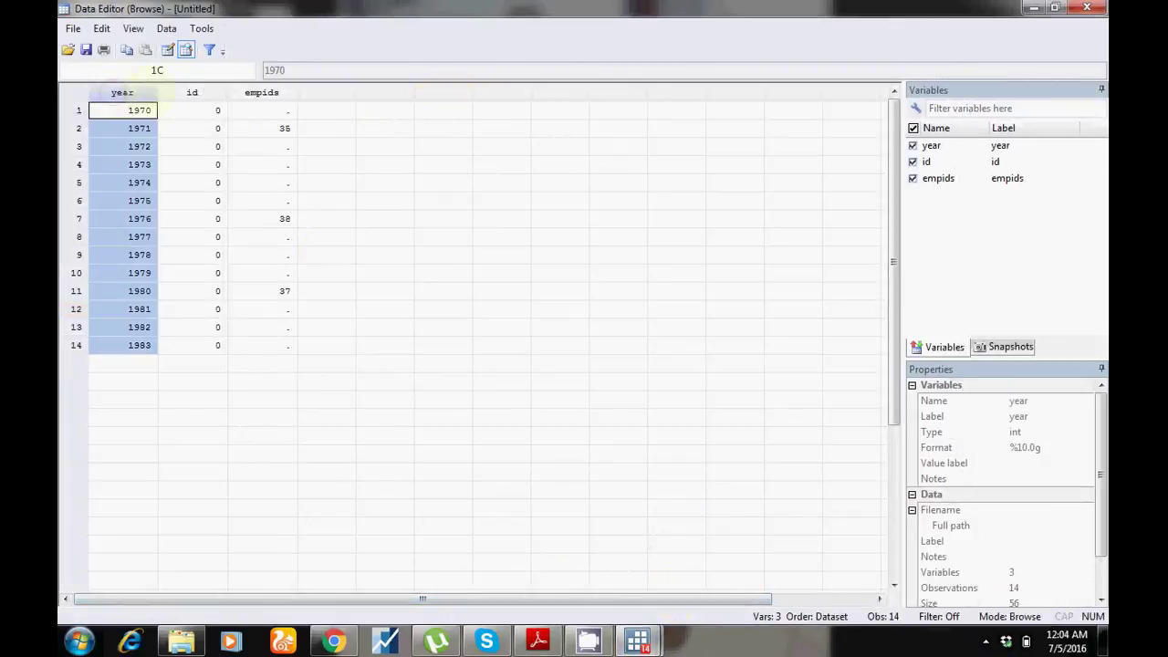
{"action": "left_click_drag", "start_coordinate": [121, 92], "coordinate": [262, 92]}
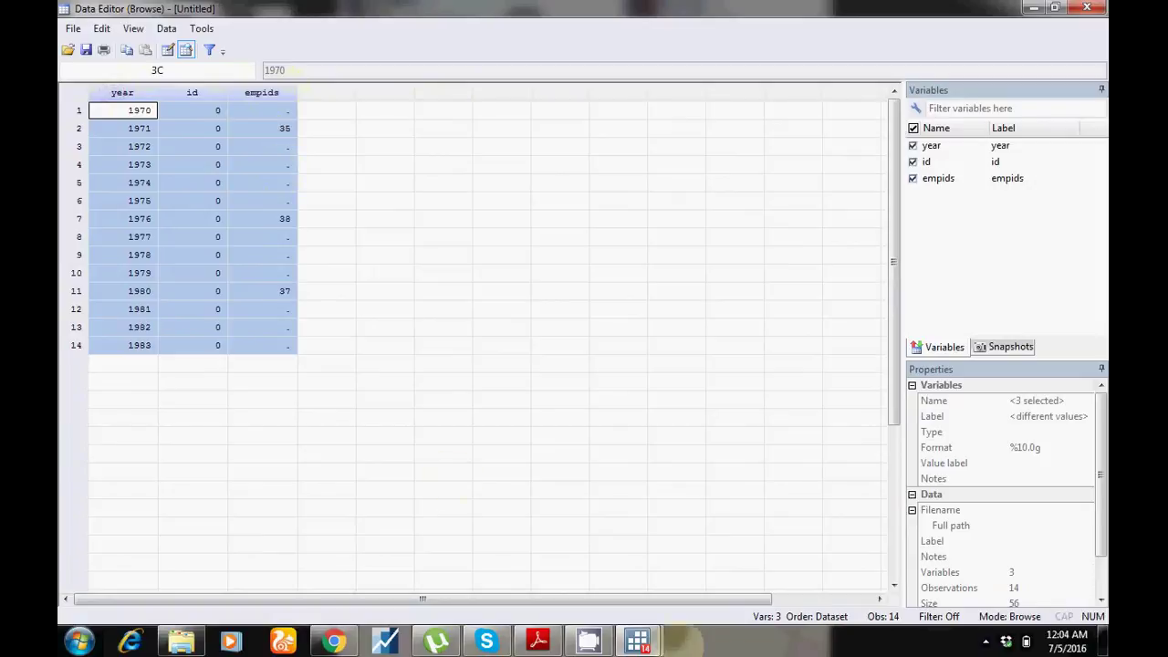
{"action": "mouse_move", "coordinate": [637, 642]}
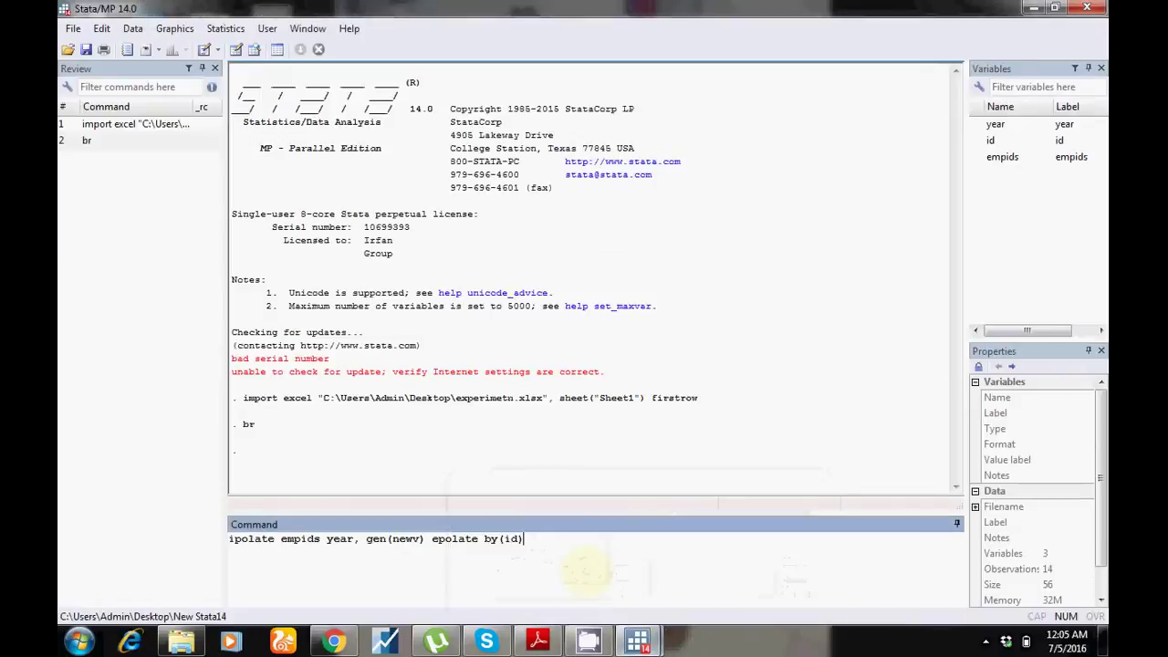
{"action": "left_click", "coordinate": [552, 552]}
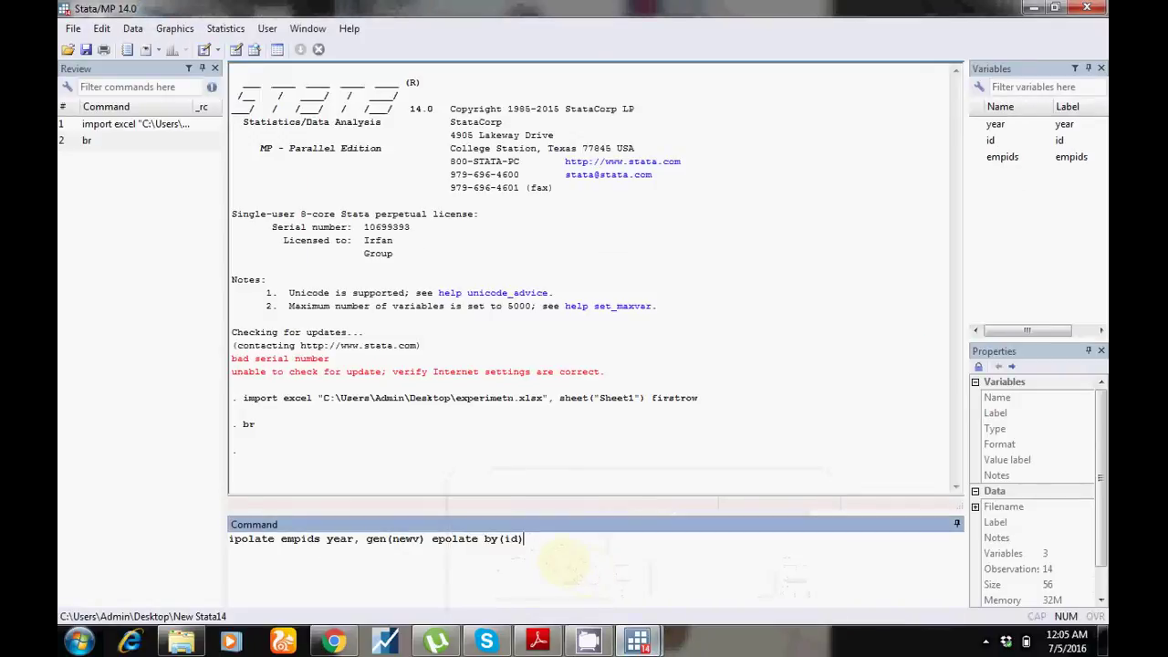
{"action": "key", "text": "Return"}
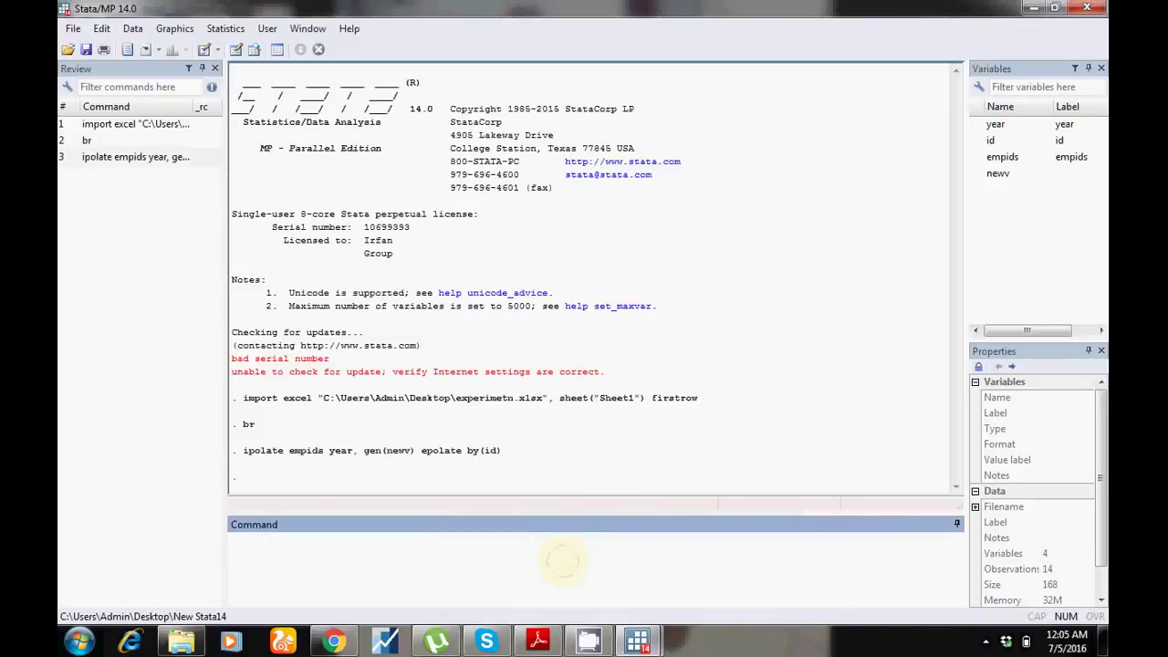
Run br and inspect the new newv column in the Data Editor.
{"action": "type", "text": "br"}
{"action": "key", "text": "Return"}
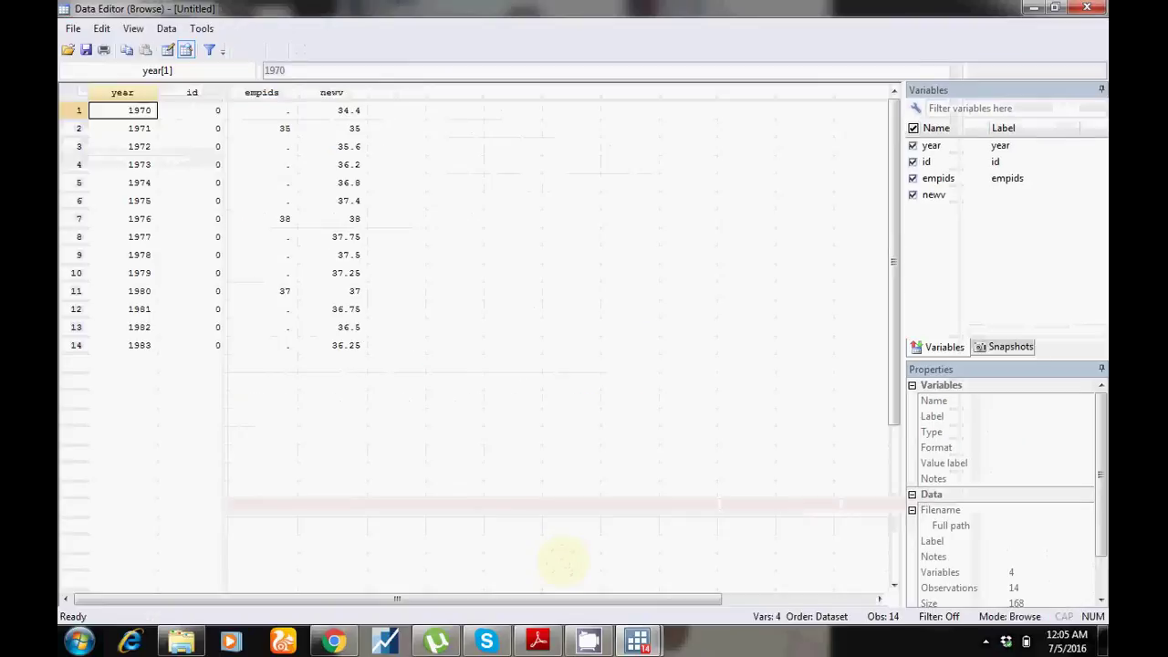
{"action": "left_click", "coordinate": [390, 199]}
{"action": "left_click", "coordinate": [331, 92]}
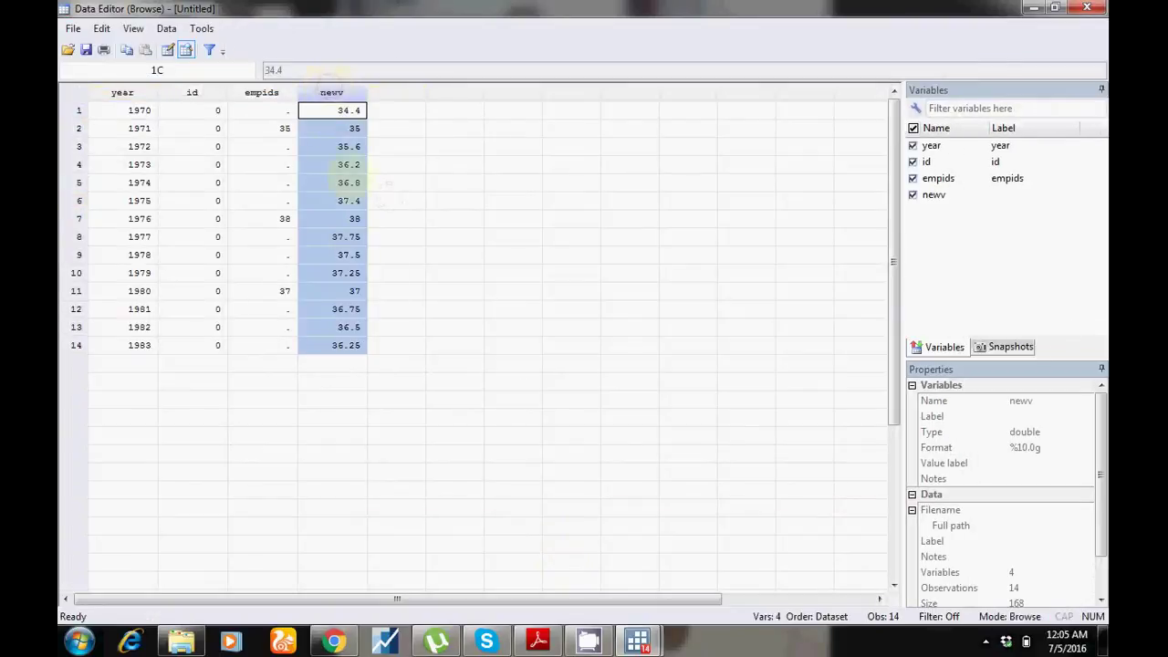
{"action": "left_click", "coordinate": [455, 326]}
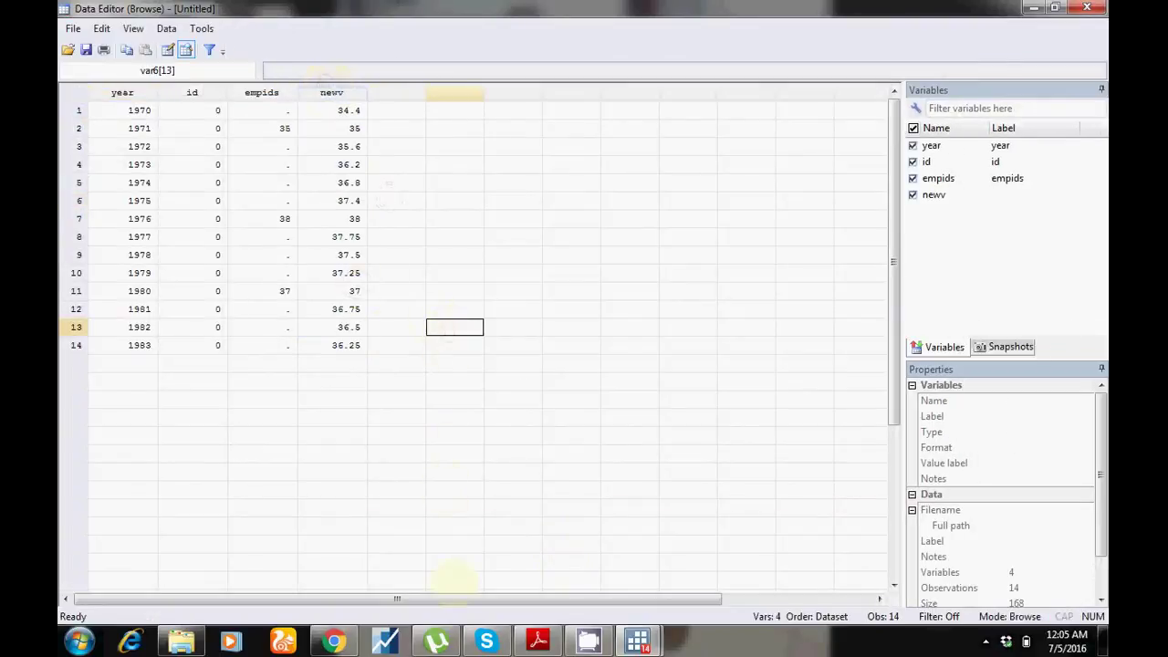
{"action": "left_click", "coordinate": [1086, 8]}
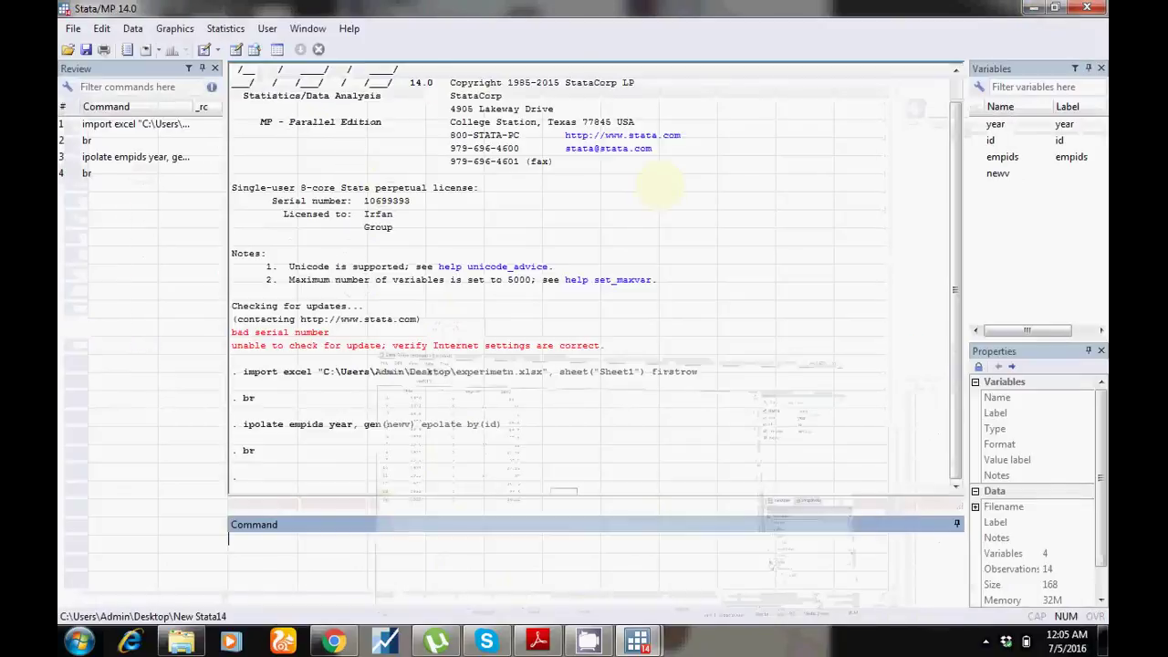
Recall the ipolate command from Review and highlight its gen(newv) option.
{"action": "left_click", "coordinate": [137, 157]}
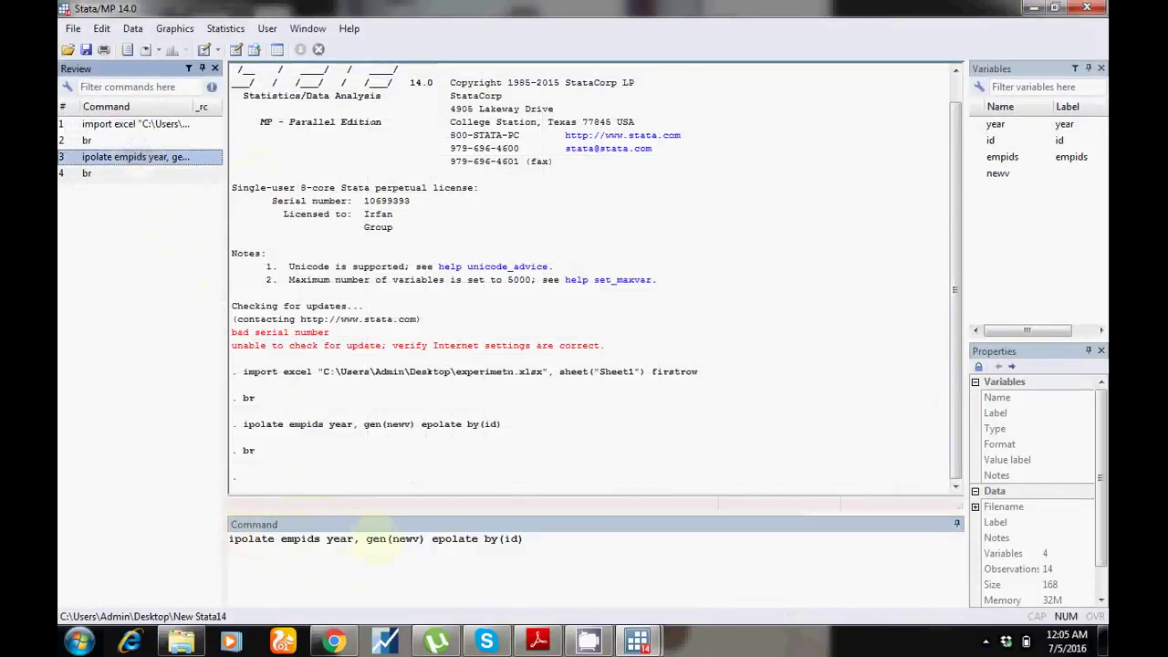
{"action": "left_click", "coordinate": [367, 539]}
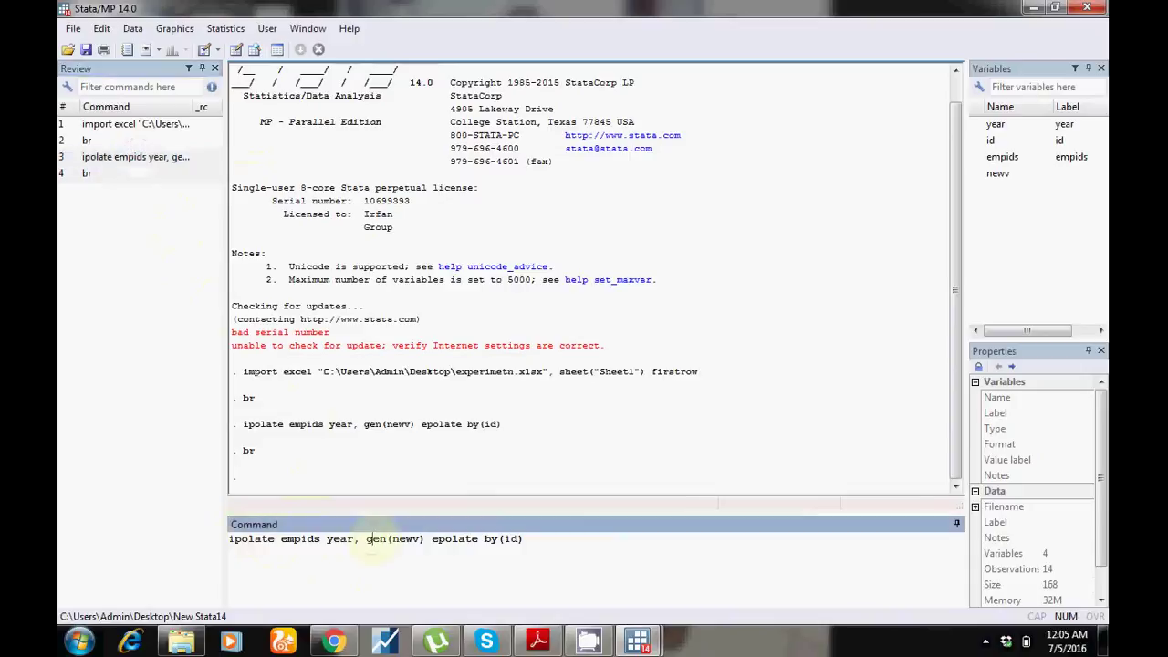
{"action": "left_click_drag", "start_coordinate": [367, 539], "coordinate": [424, 540]}
{"action": "left_click", "coordinate": [424, 540]}
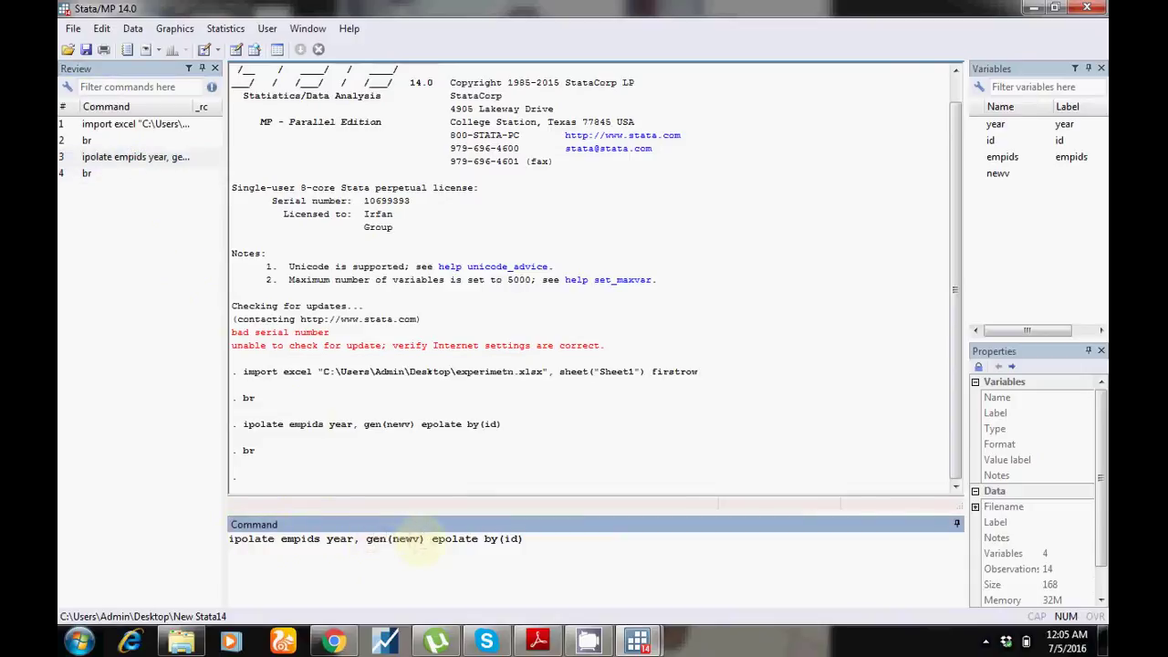
{"action": "left_click_drag", "start_coordinate": [424, 539], "coordinate": [367, 539]}
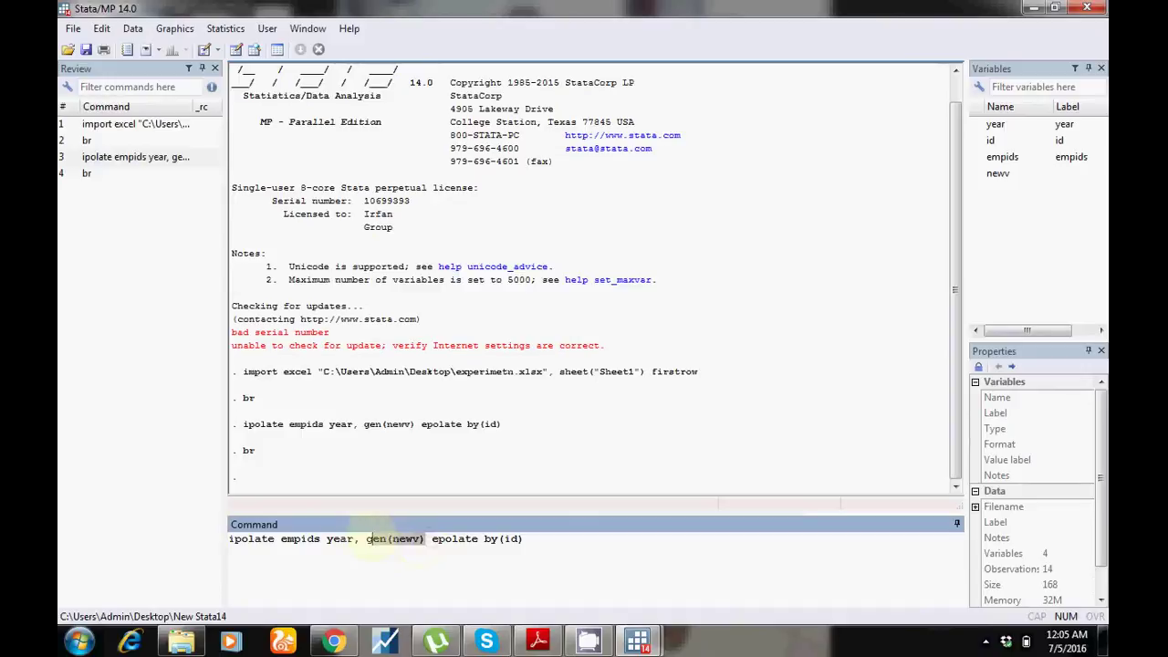
{"action": "double_click", "coordinate": [406, 539]}
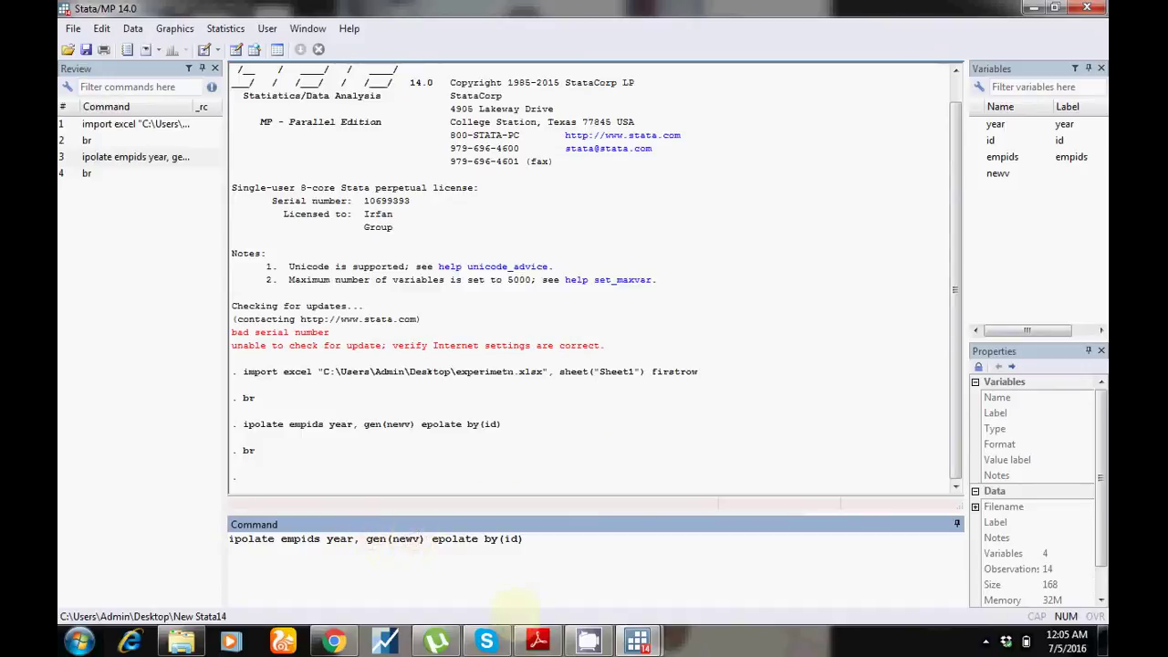
{"action": "left_click", "coordinate": [673, 639]}
{"action": "mouse_move", "coordinate": [637, 641]}
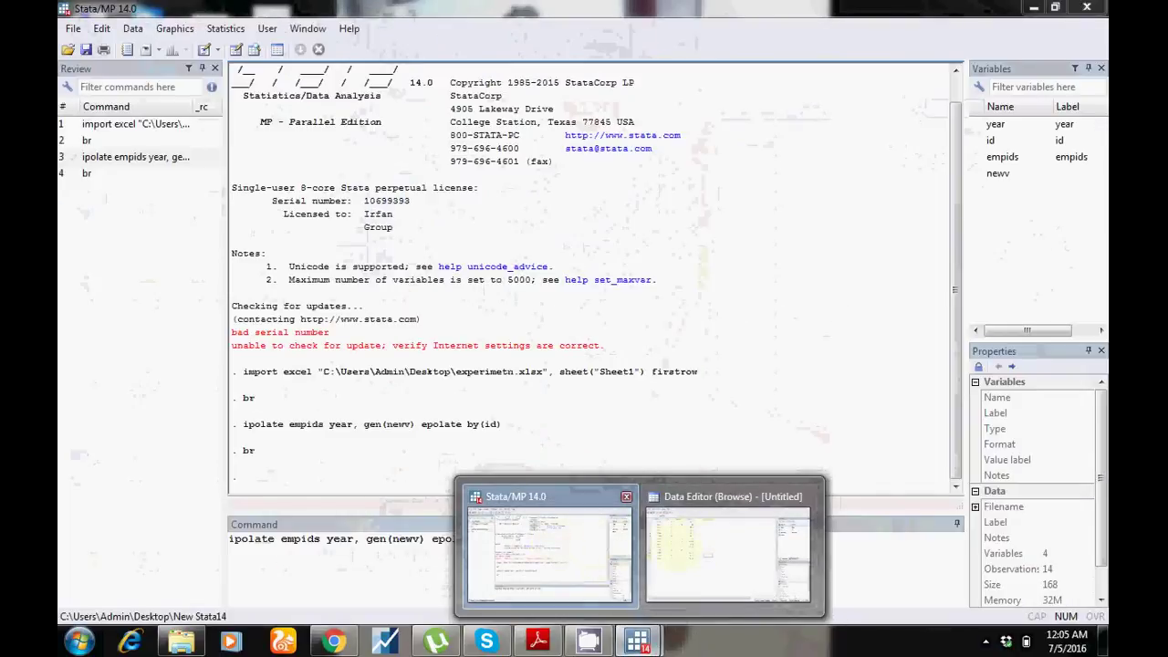
Verify newv holds all 14 values, from 34.4 in 1970 to 36.25 in 1983.
{"action": "left_click", "coordinate": [728, 555]}
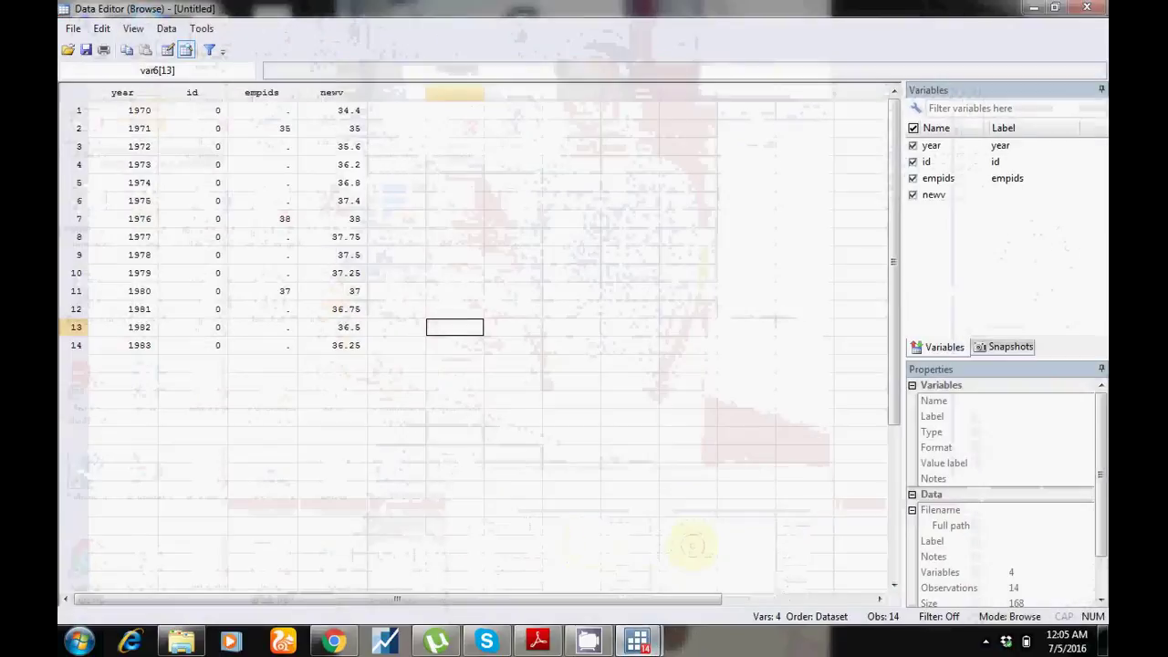
{"action": "left_click", "coordinate": [331, 92]}
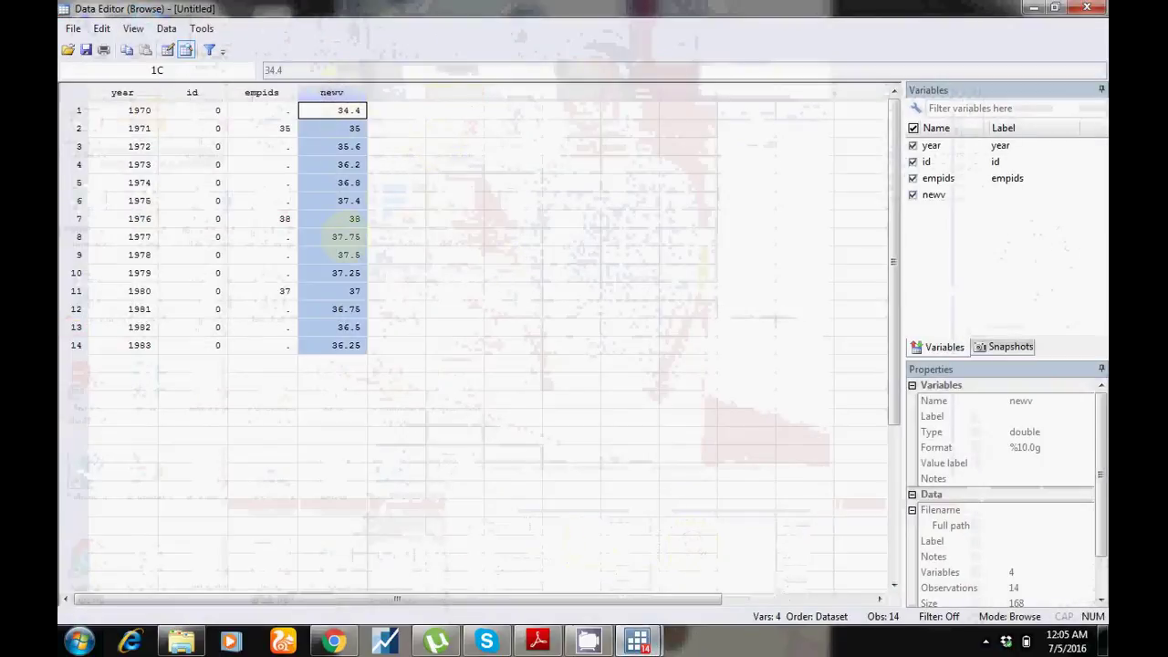
{"action": "left_click", "coordinate": [333, 327]}
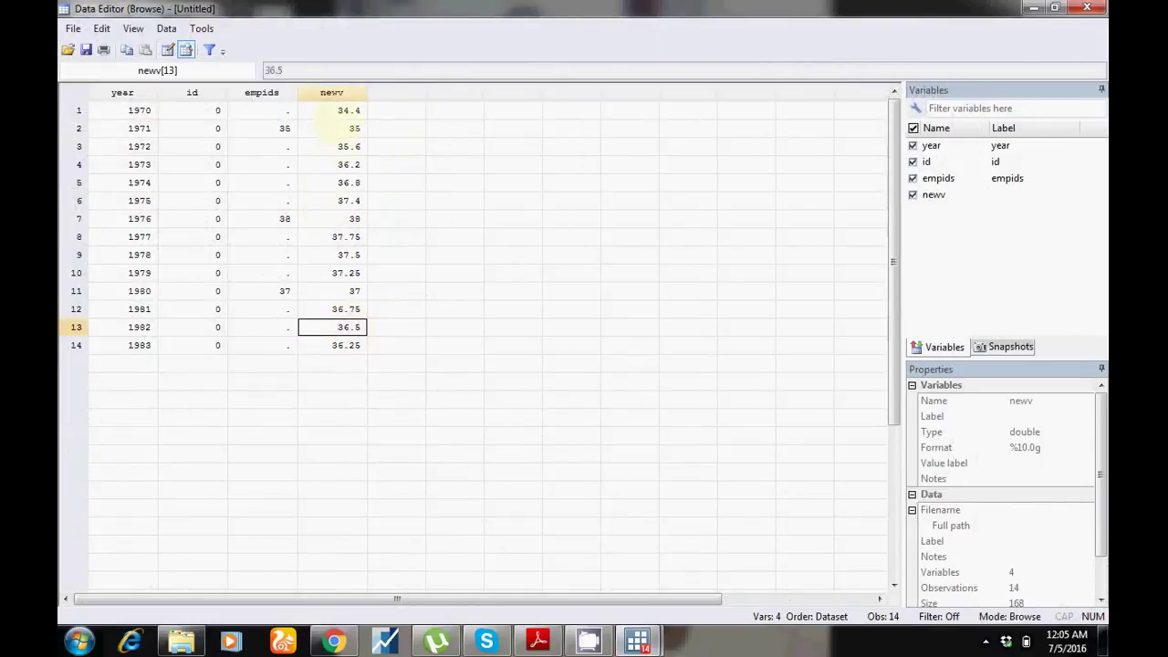
{"action": "left_click", "coordinate": [333, 111]}
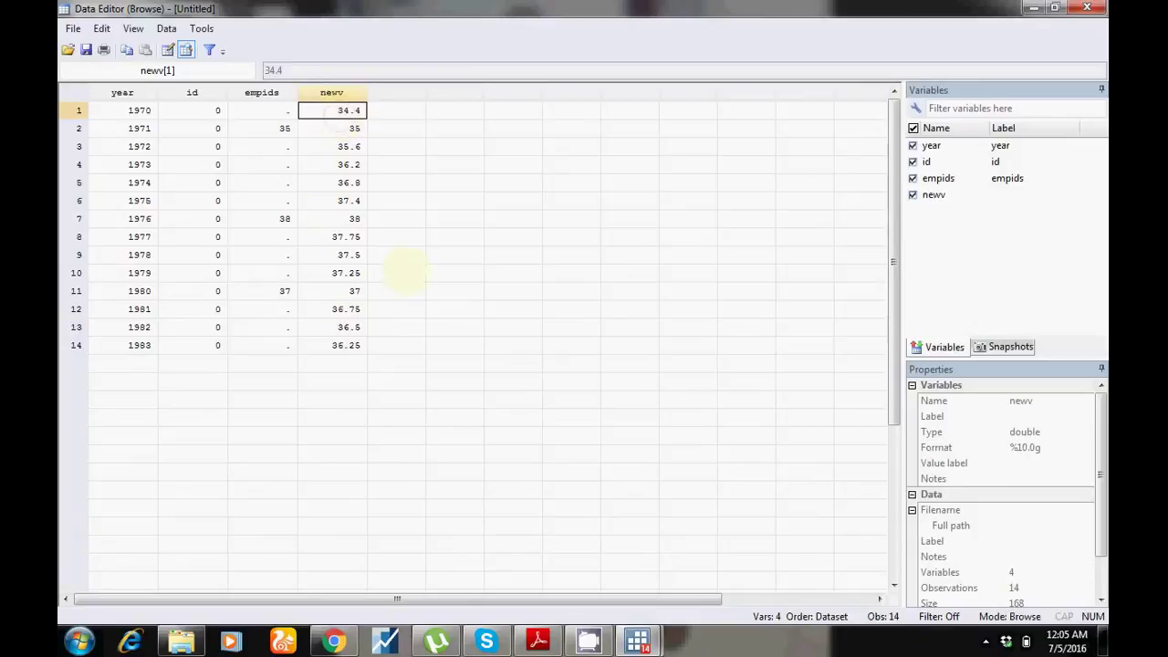
{"action": "left_click_drag", "start_coordinate": [336, 344], "coordinate": [333, 107]}
{"action": "left_click_drag", "start_coordinate": [333, 345], "coordinate": [329, 111]}
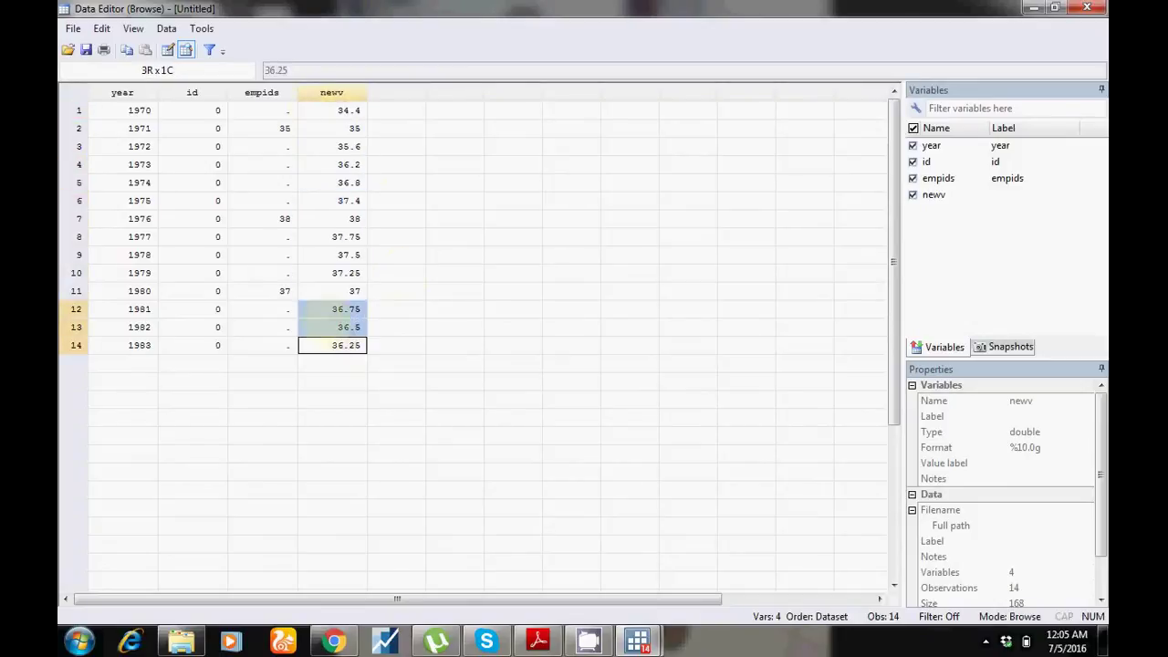